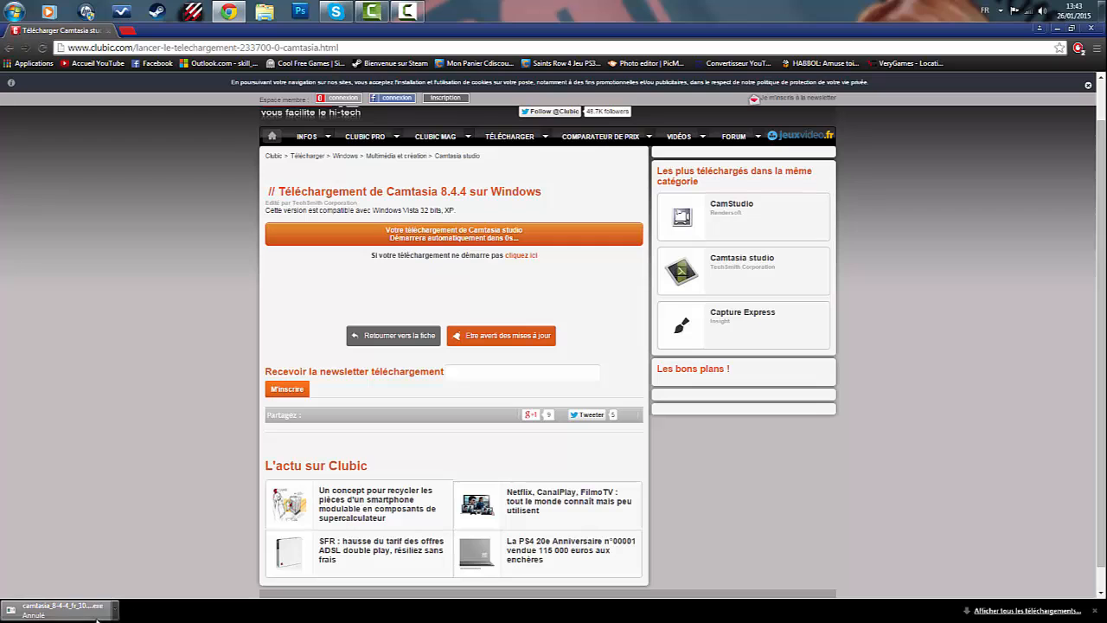
- Dismiss the downloads bar, close the browser and switch to Camtasia Studio
left_click(1094, 610)
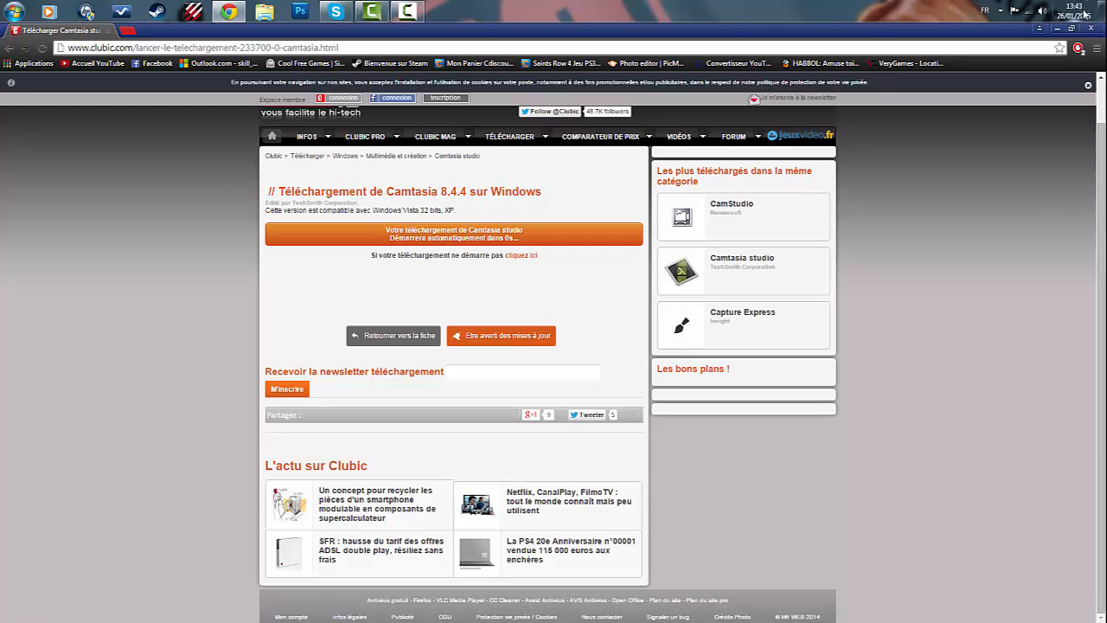
left_click(1088, 31)
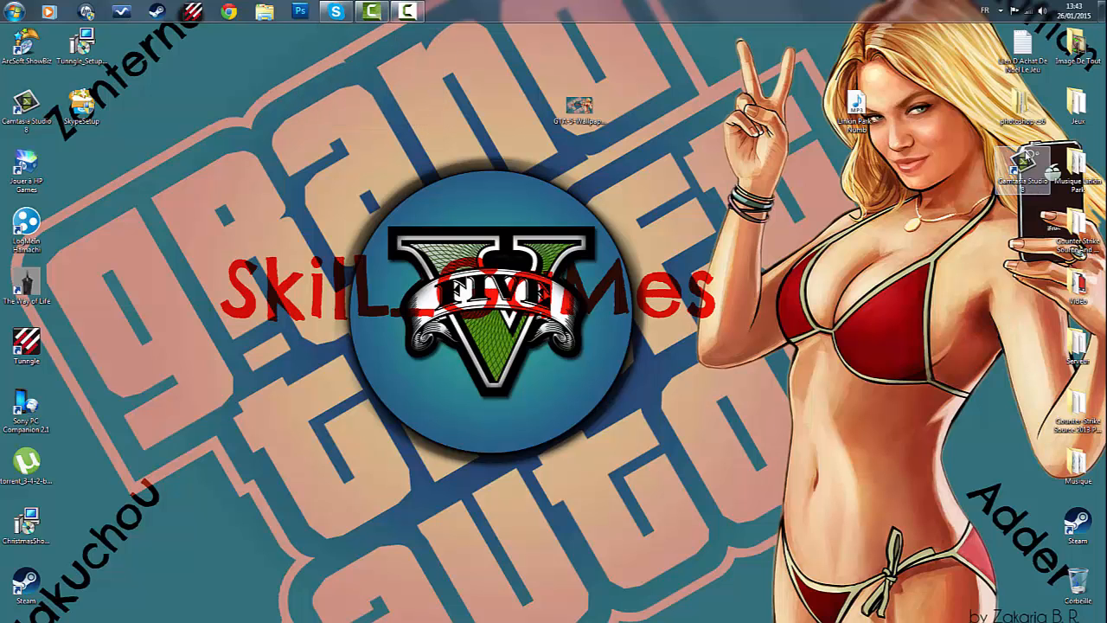
left_click(372, 11)
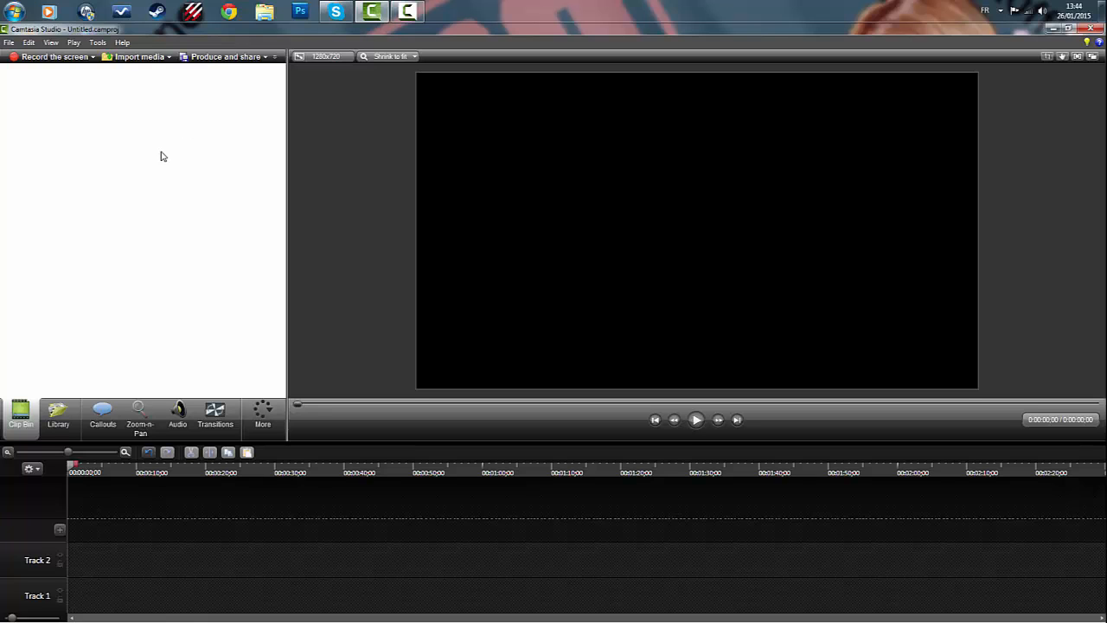
- Import the desktop files GTA-5-Wallpaper-HD-SkilL_GaMes and Linkin Park - Numb into the project
left_click(140, 61)
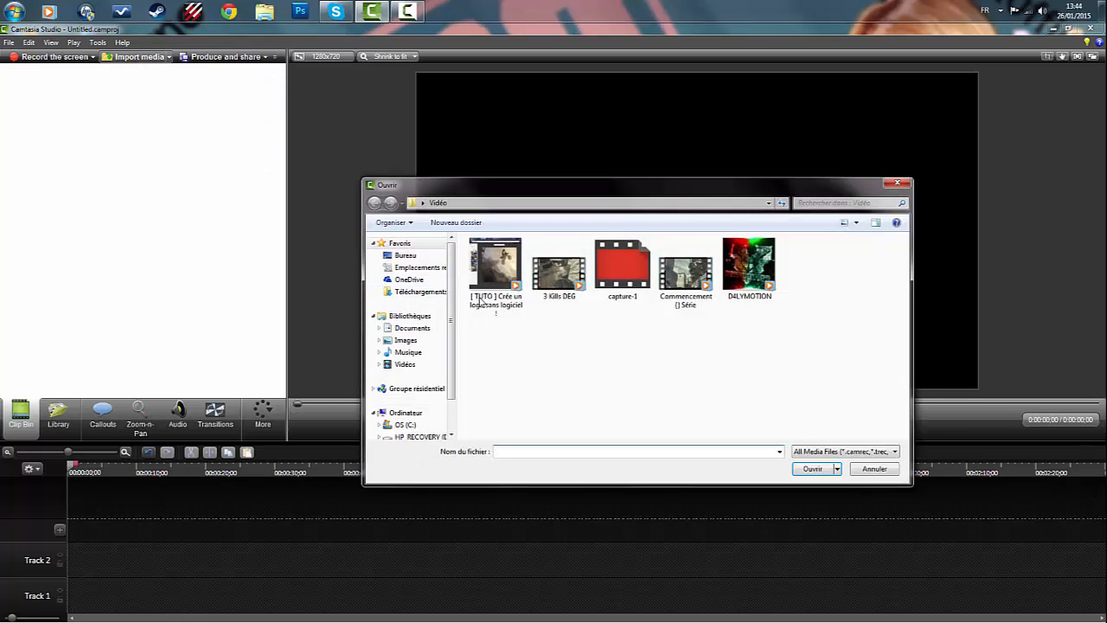
left_click(405, 255)
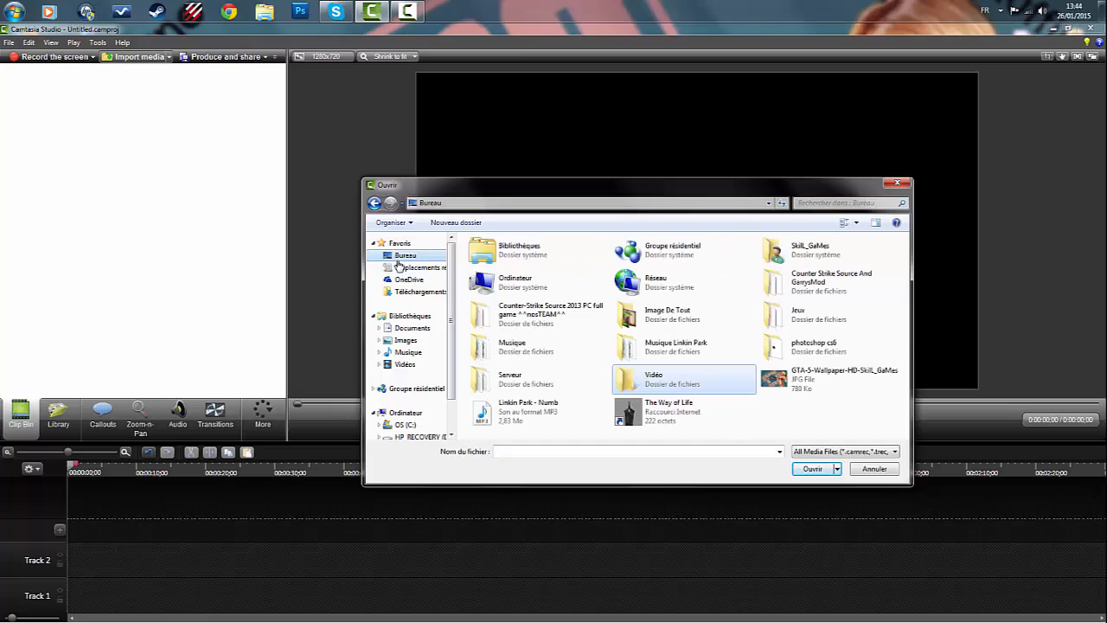
left_click(780, 432)
left_click(521, 429)
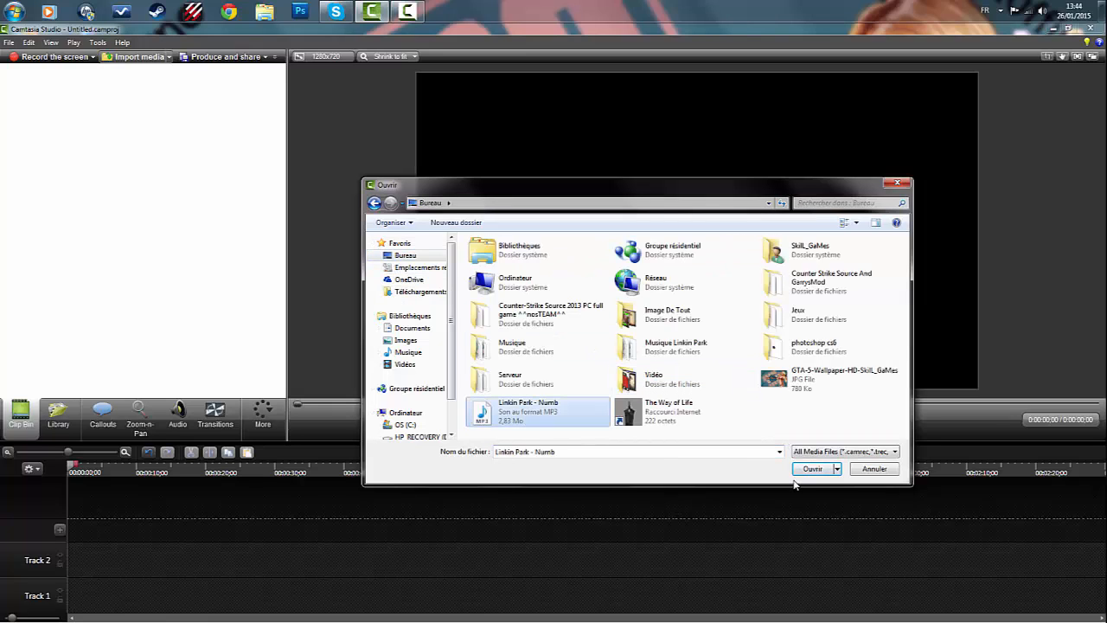
left_click(800, 393, "ctrl")
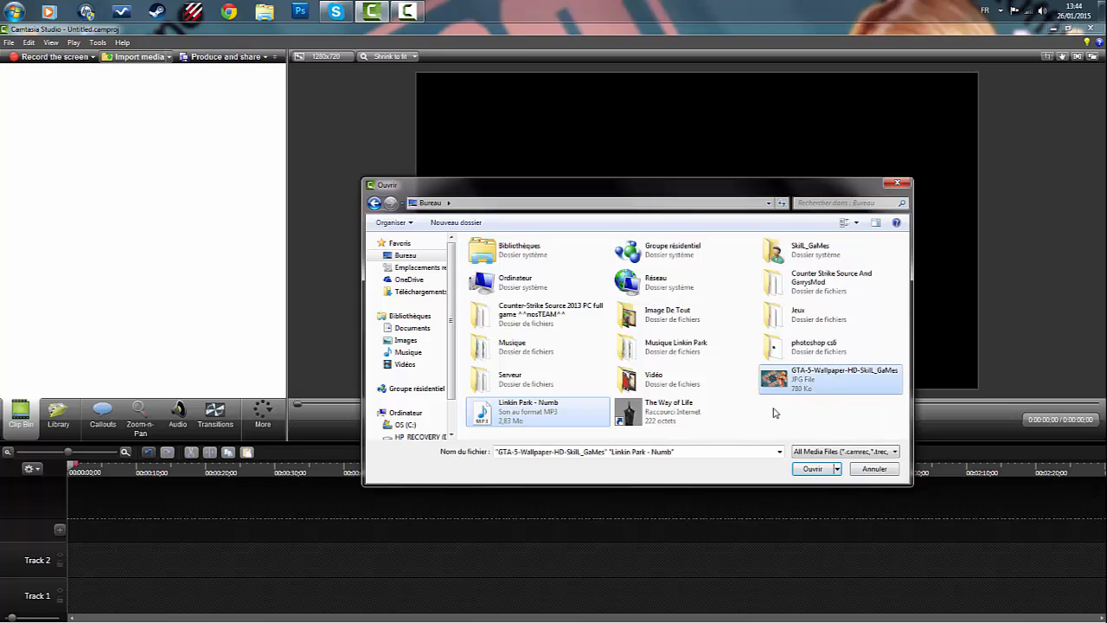
left_click(817, 473)
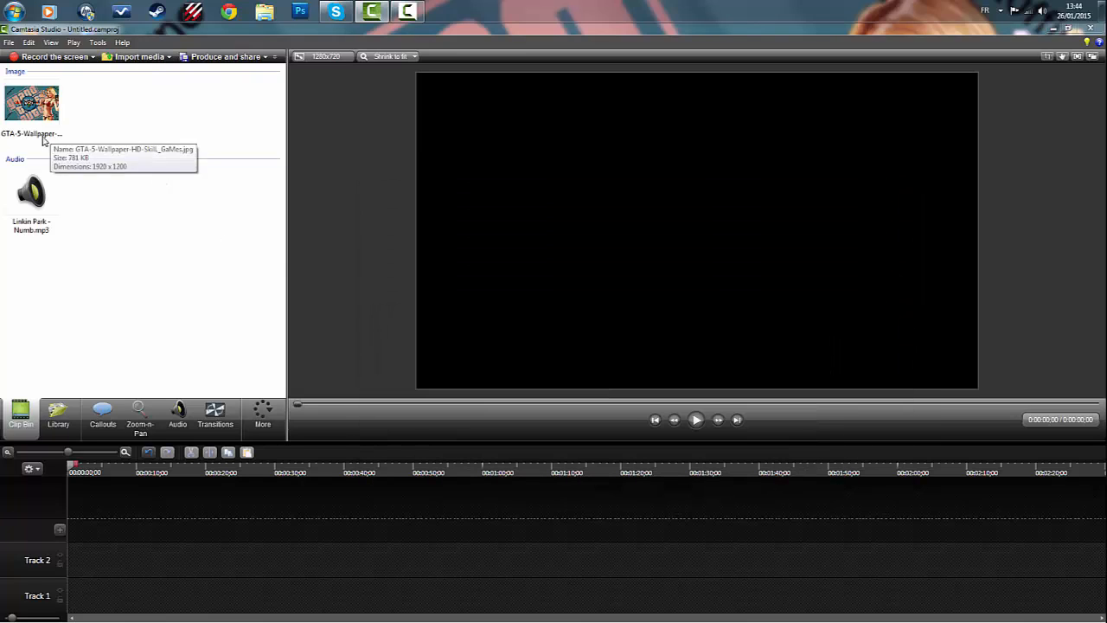
- Place the Linkin Park - Numb audio on Track 2 and the GTA 5 wallpaper on Track 3, both starting at zero
left_click_drag(28, 209, 80, 556)
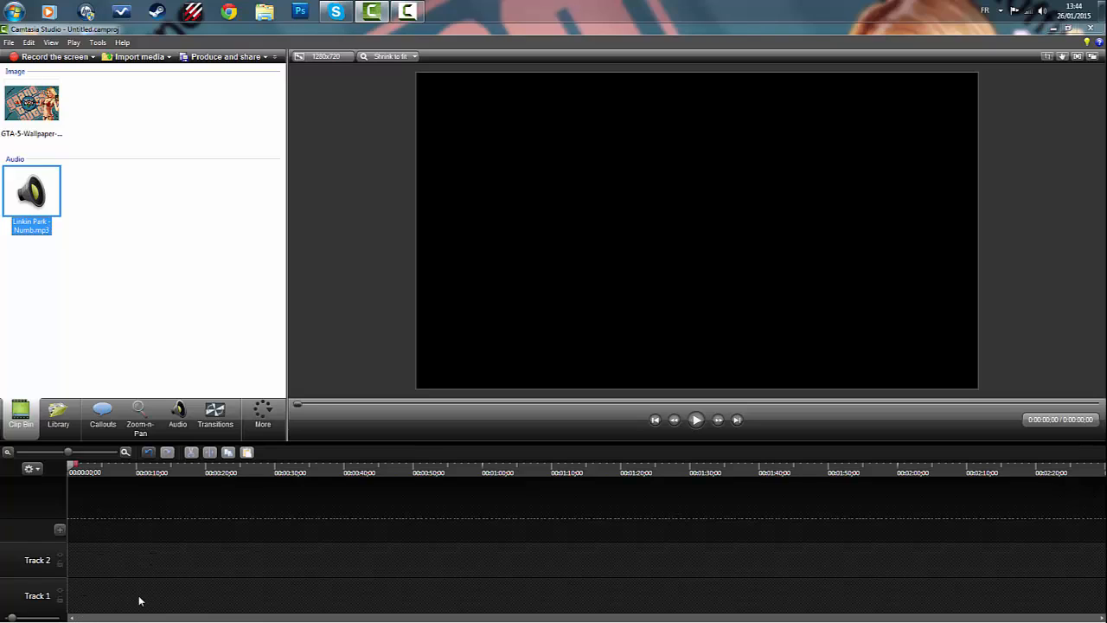
left_click_drag(46, 180, 125, 574)
left_click_drag(33, 186, 128, 567)
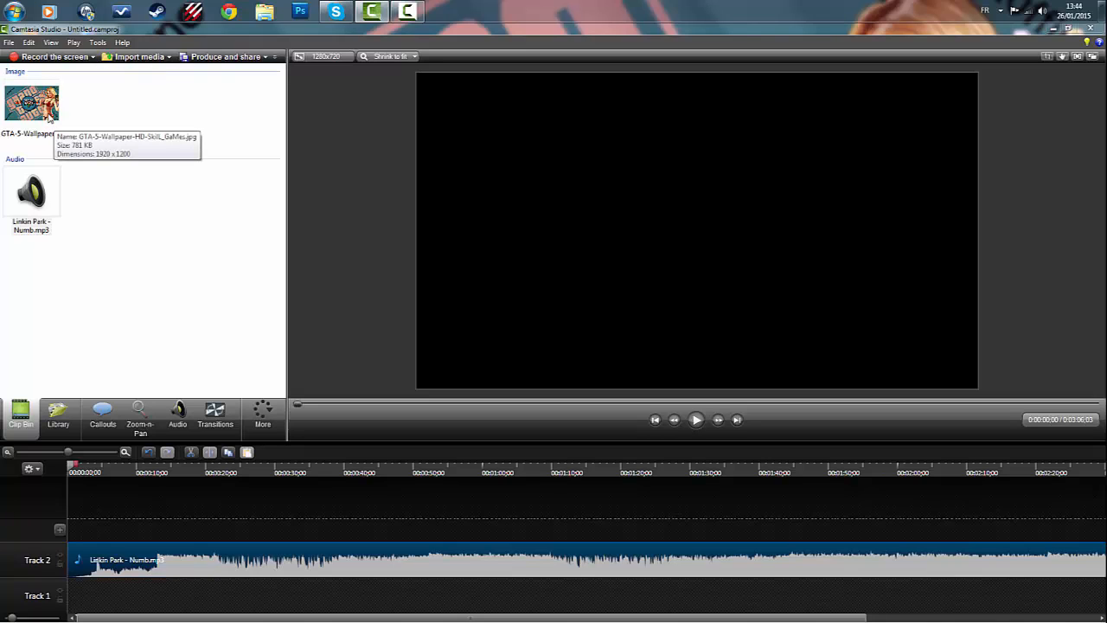
left_click_drag(40, 115, 76, 527)
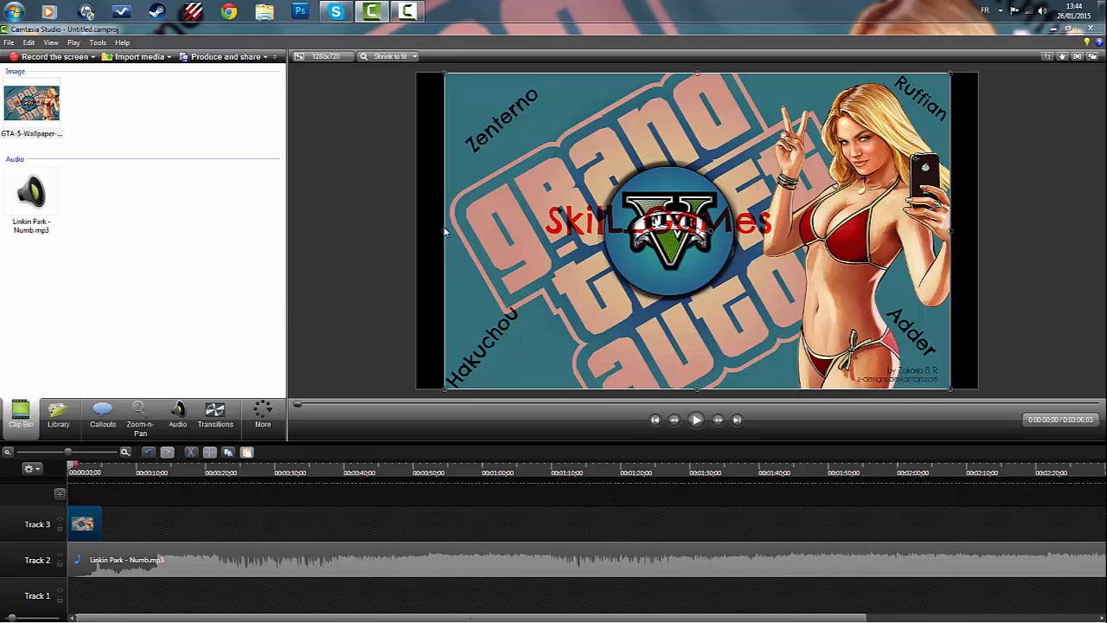
- Stretch the wallpaper image horizontally on the canvas until it covers the black bars on both sides
left_click_drag(442, 230, 413, 232)
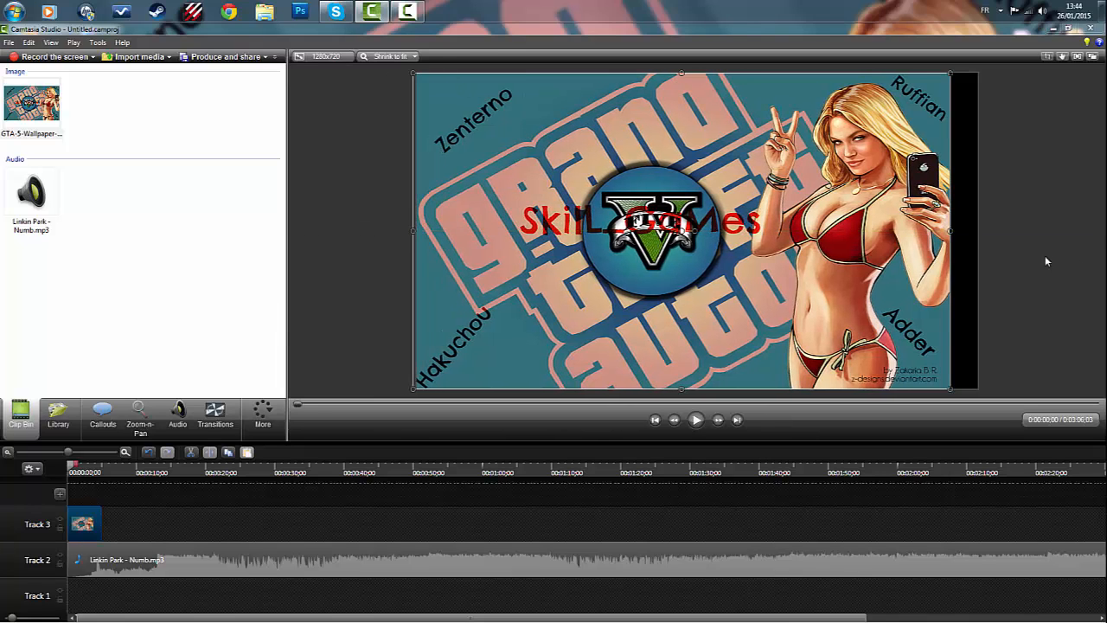
left_click_drag(949, 231, 977, 230)
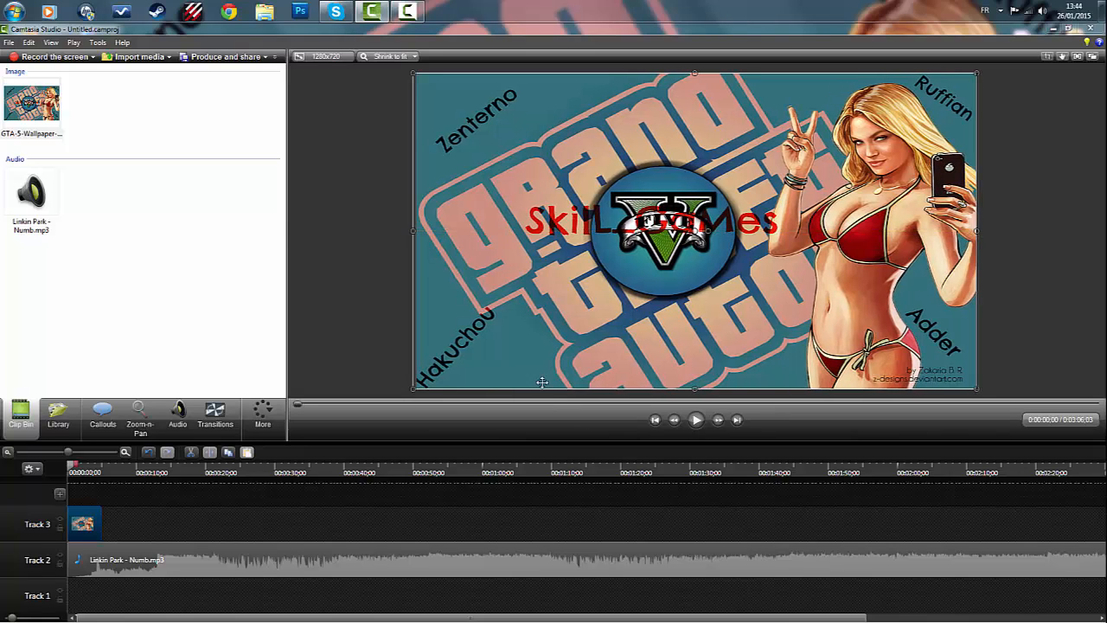
right_click(461, 231)
left_click(411, 232)
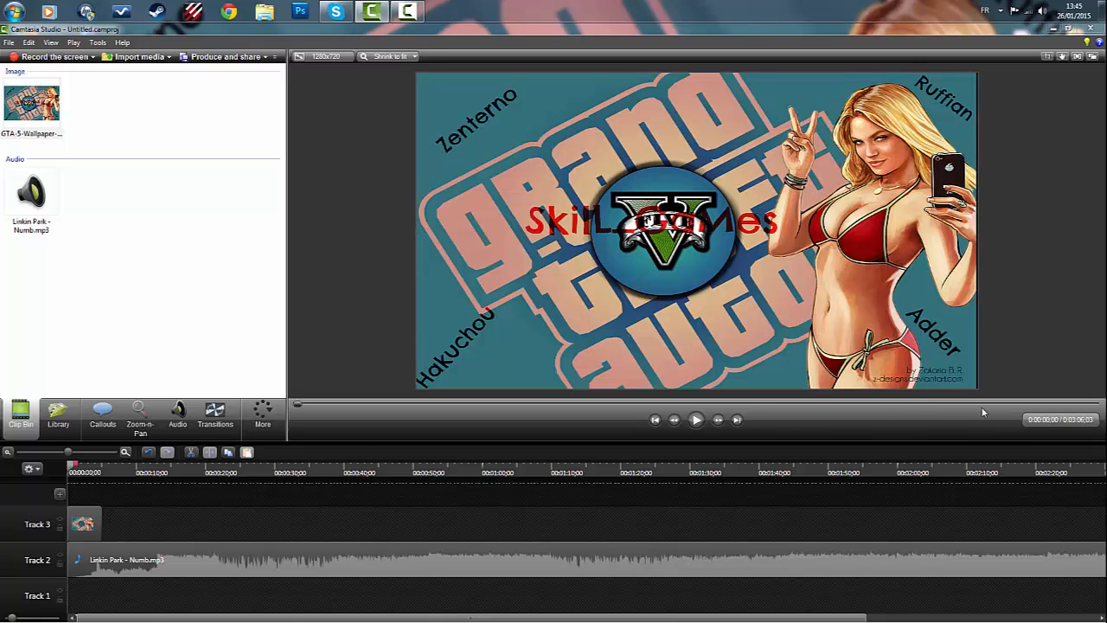
left_click_drag(939, 254, 939, 254)
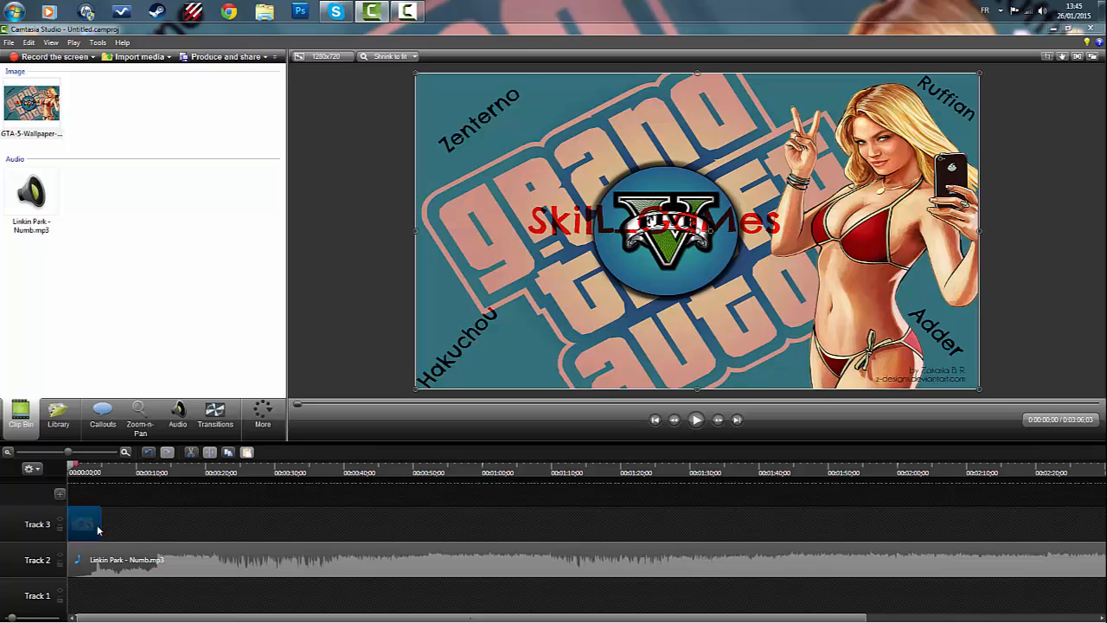
- Extend the wallpaper clip on Track 3 to about 11 seconds and play the first second or so of the timeline
left_click_drag(101, 524, 566, 524)
left_click_drag(234, 573, 141, 561)
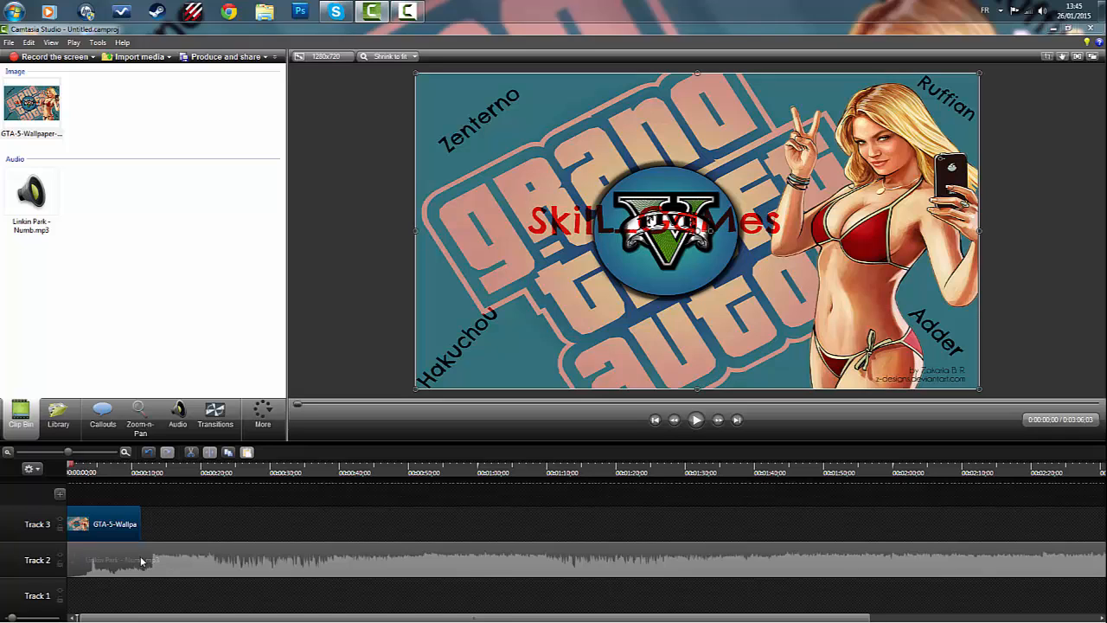
left_click(696, 420)
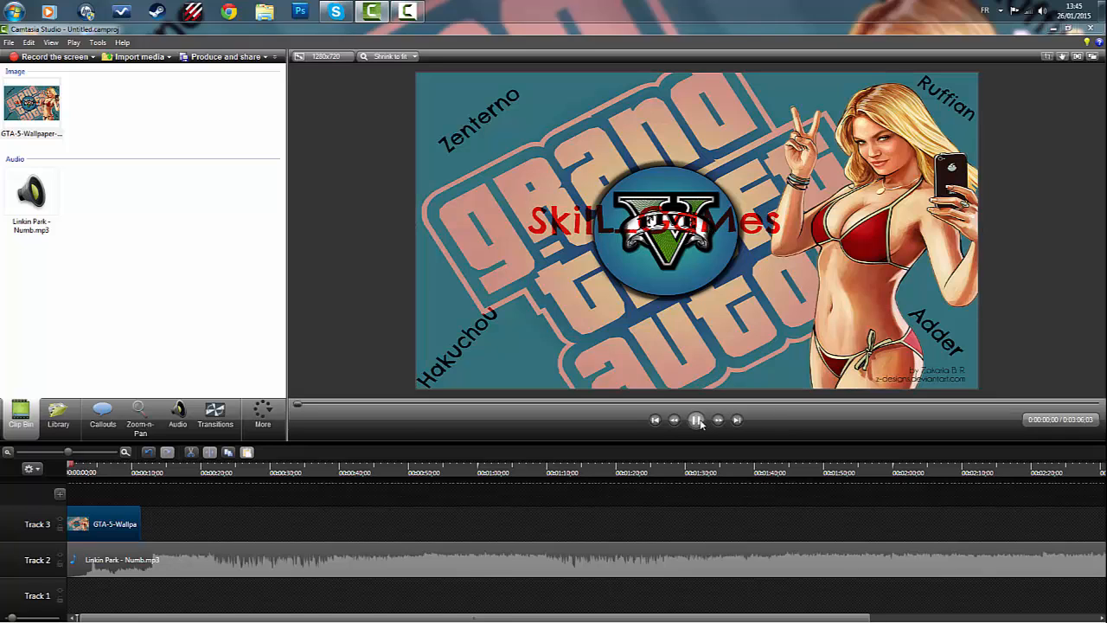
left_click(697, 421)
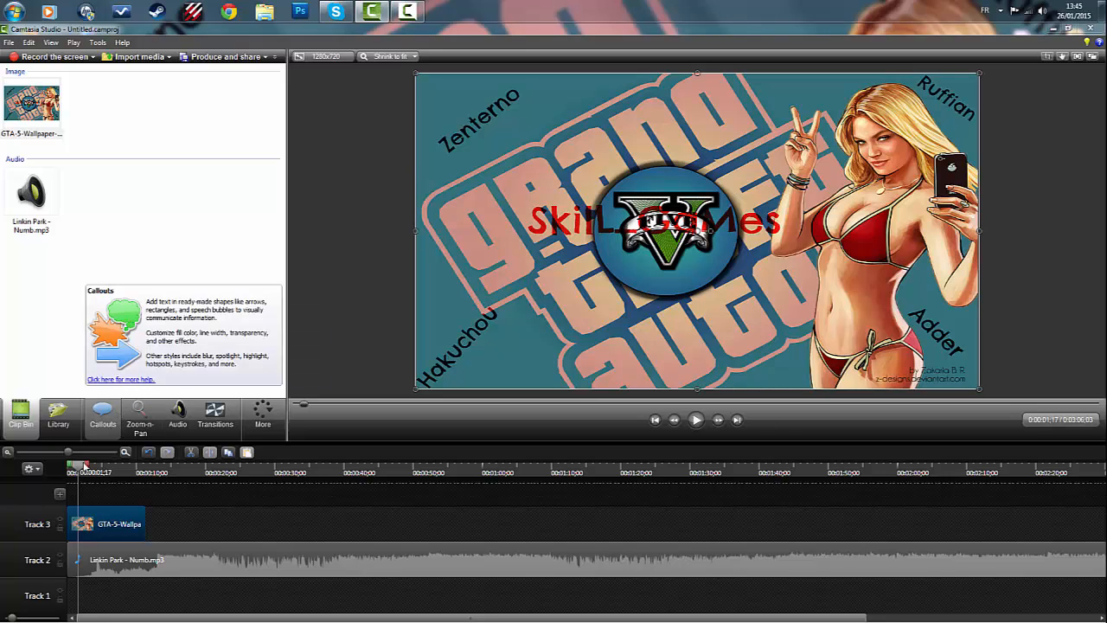
left_click(105, 425)
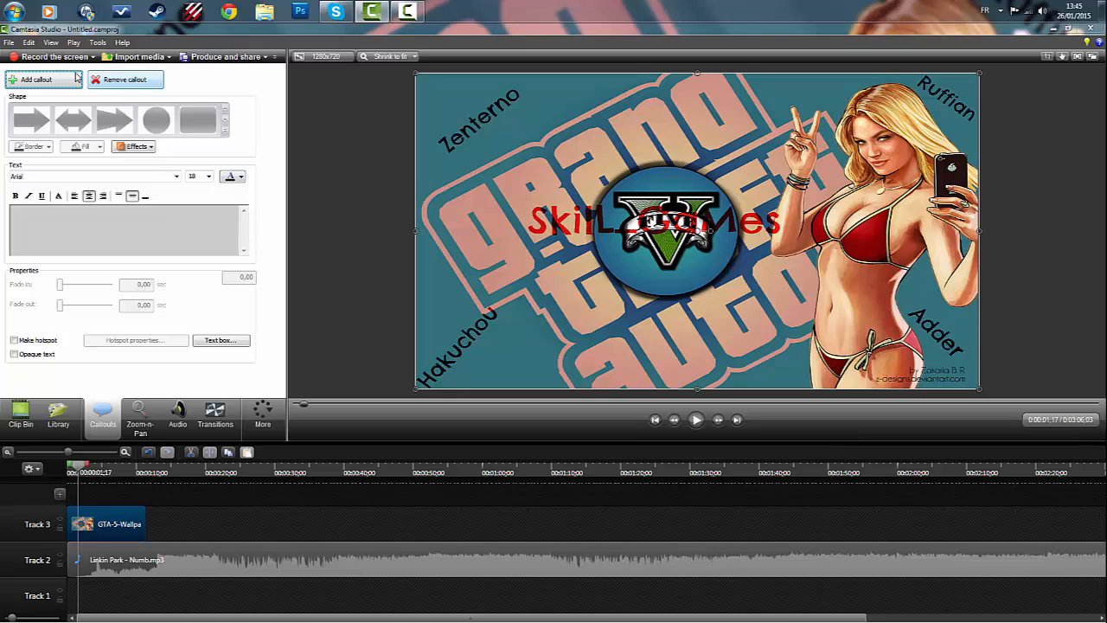
left_click(36, 79)
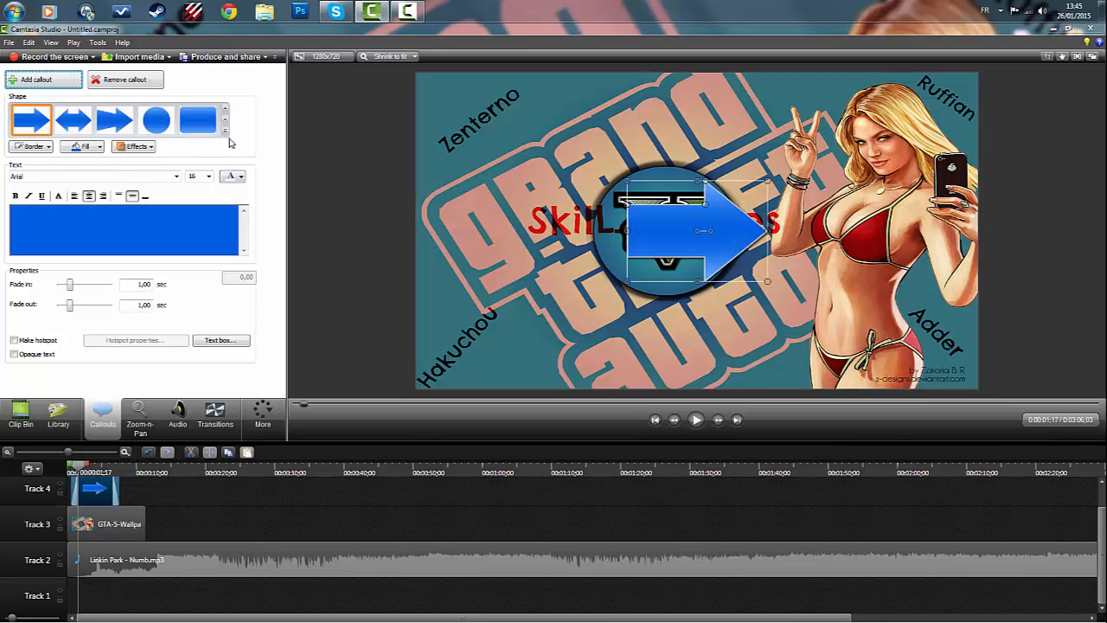
left_click(226, 132)
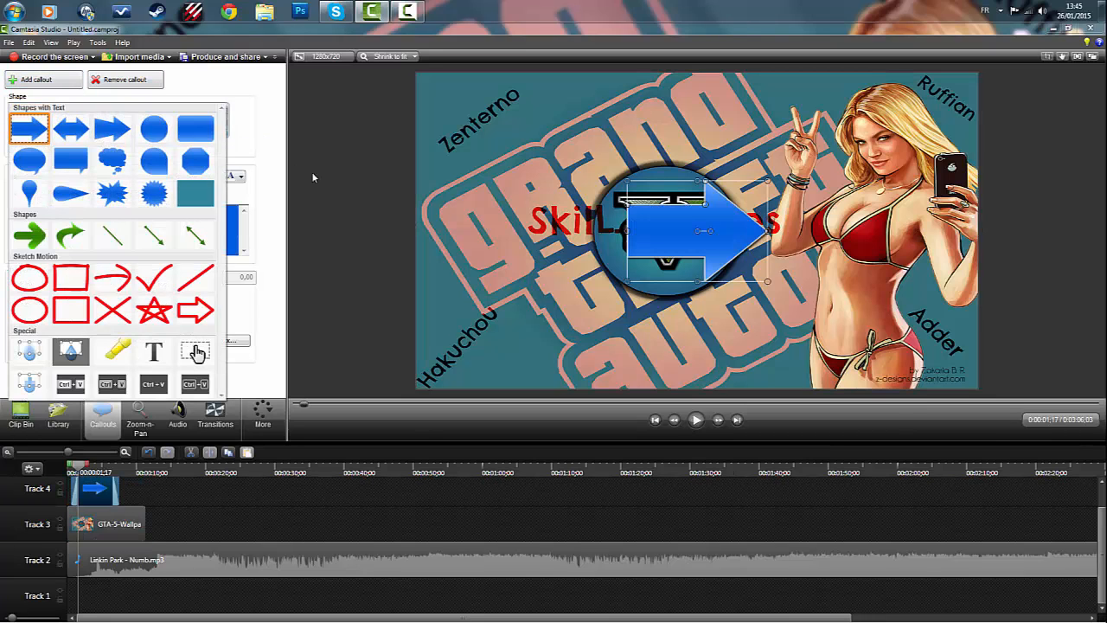
right_click(117, 491)
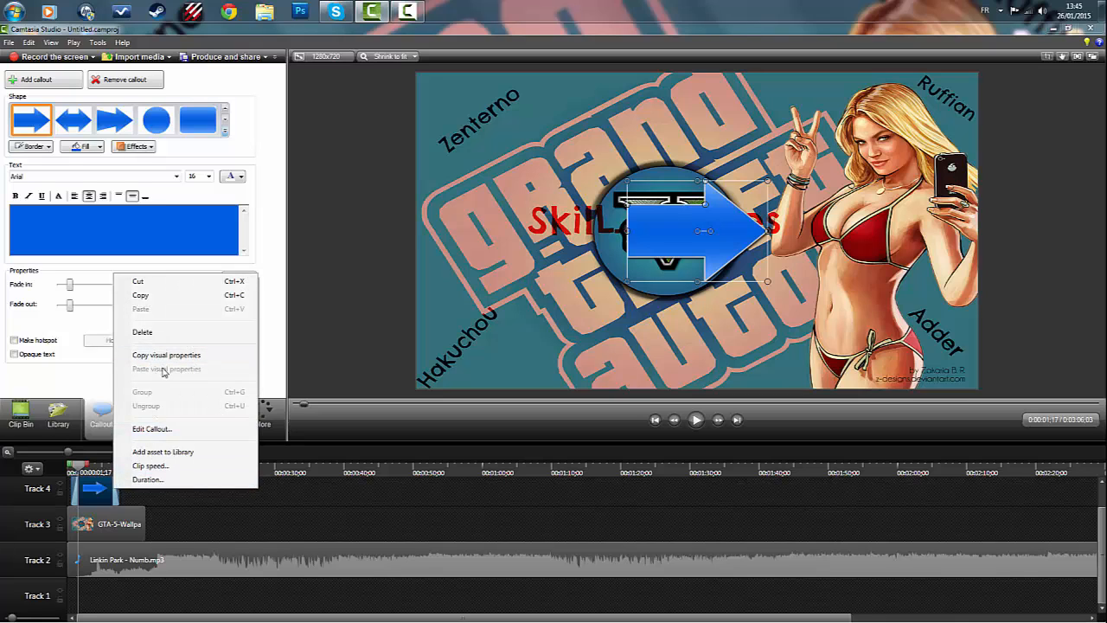
left_click(145, 333)
- Add a special Text callout at the playhead and enter TUTO as its text
left_click(225, 134)
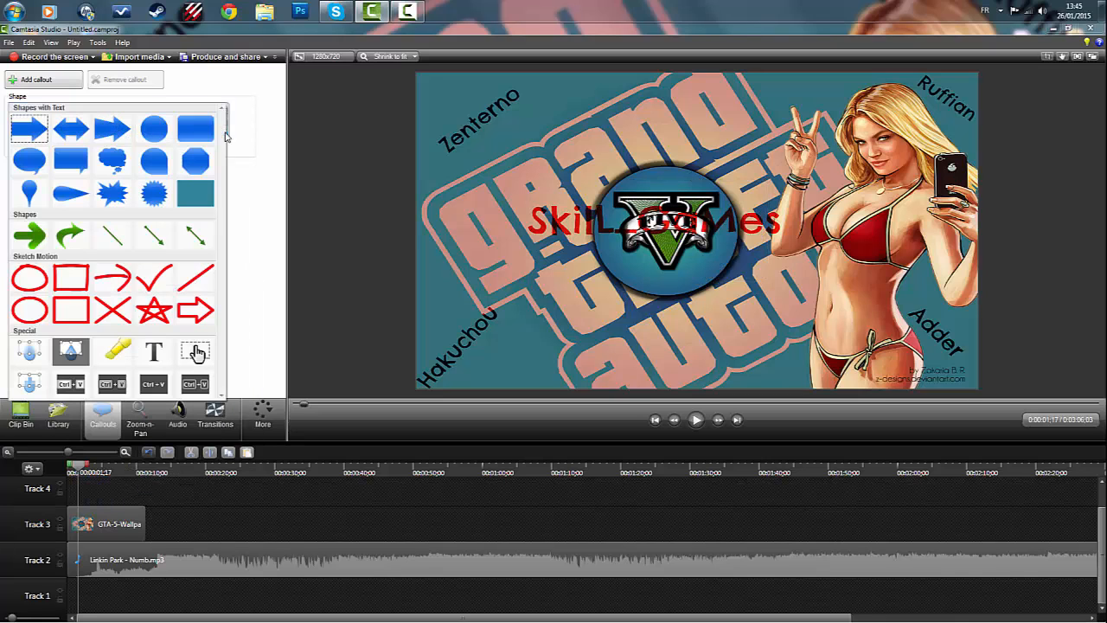
left_click(157, 362)
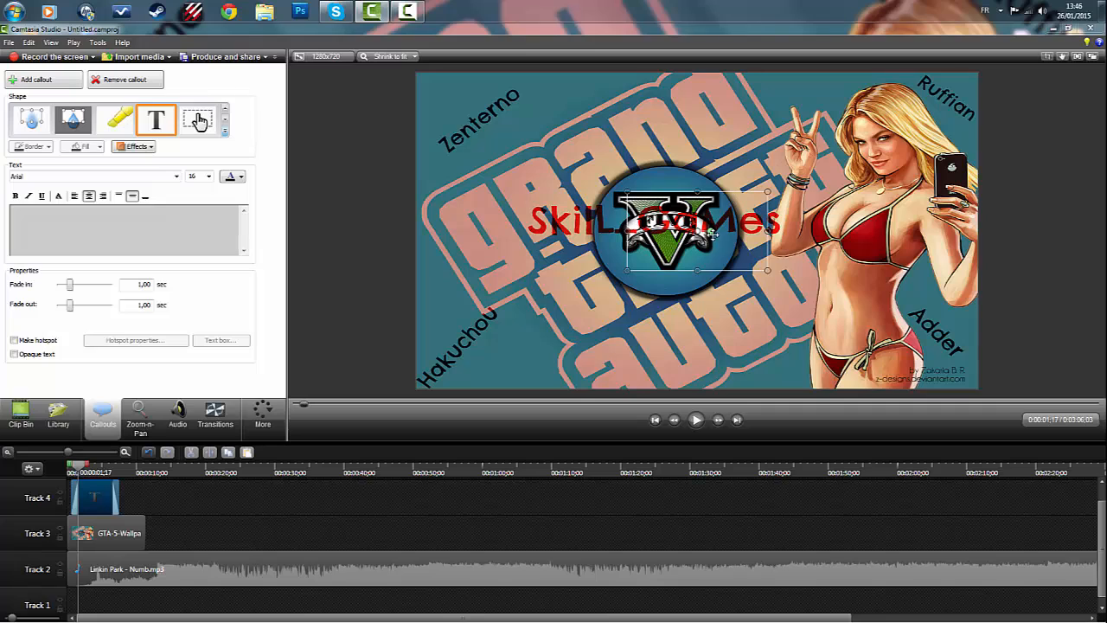
left_click(109, 238)
type("TUTI")
key("BackSpace")
type("O")
- Colour the whole TUTO callout text bright green and set its font size to 72
left_click_drag(145, 213, 96, 216)
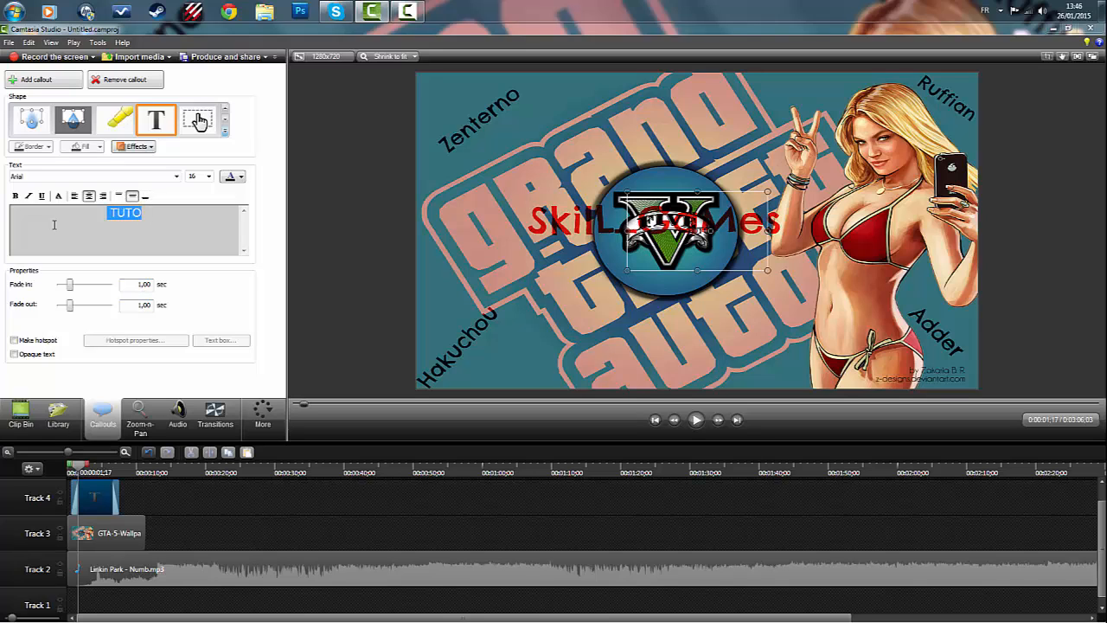
left_click(232, 179)
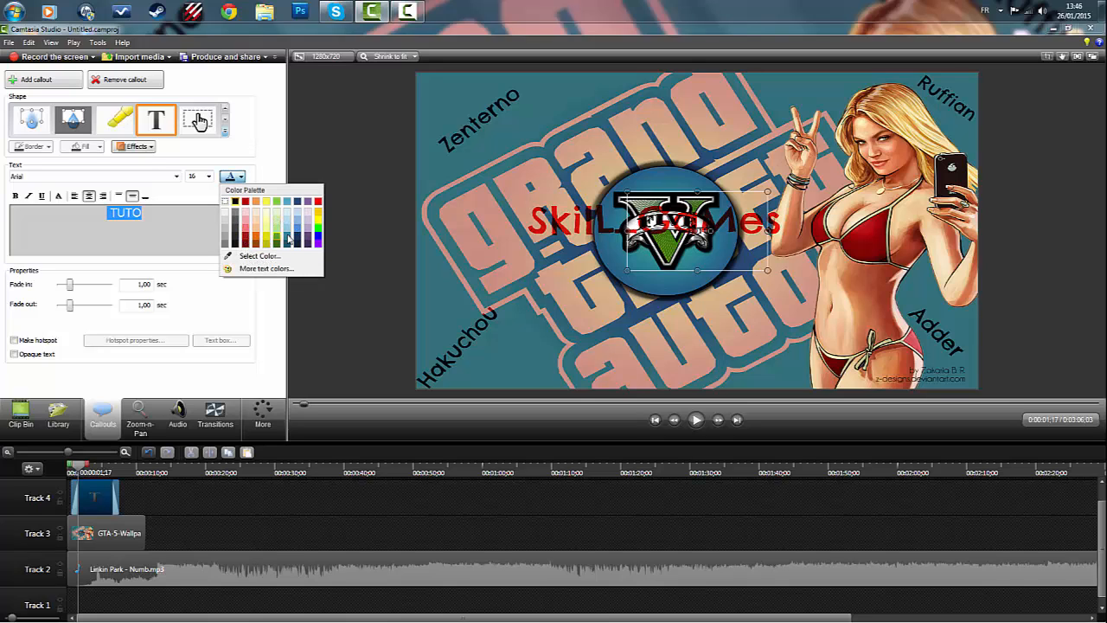
left_click(320, 227)
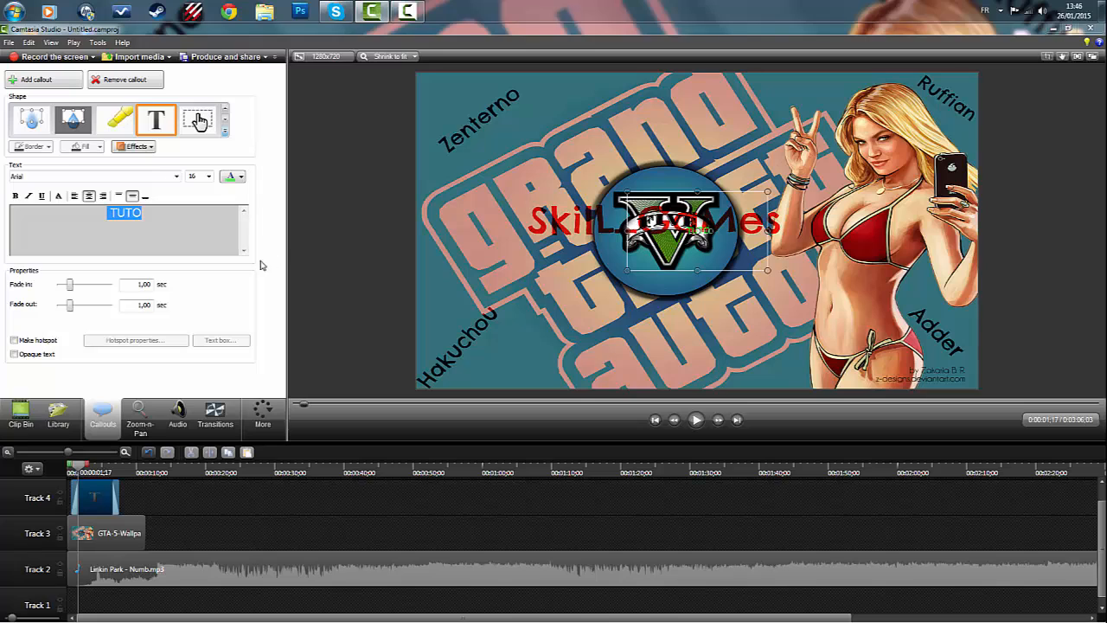
left_click(209, 176)
left_click(196, 301)
left_click(209, 177)
left_click(191, 300)
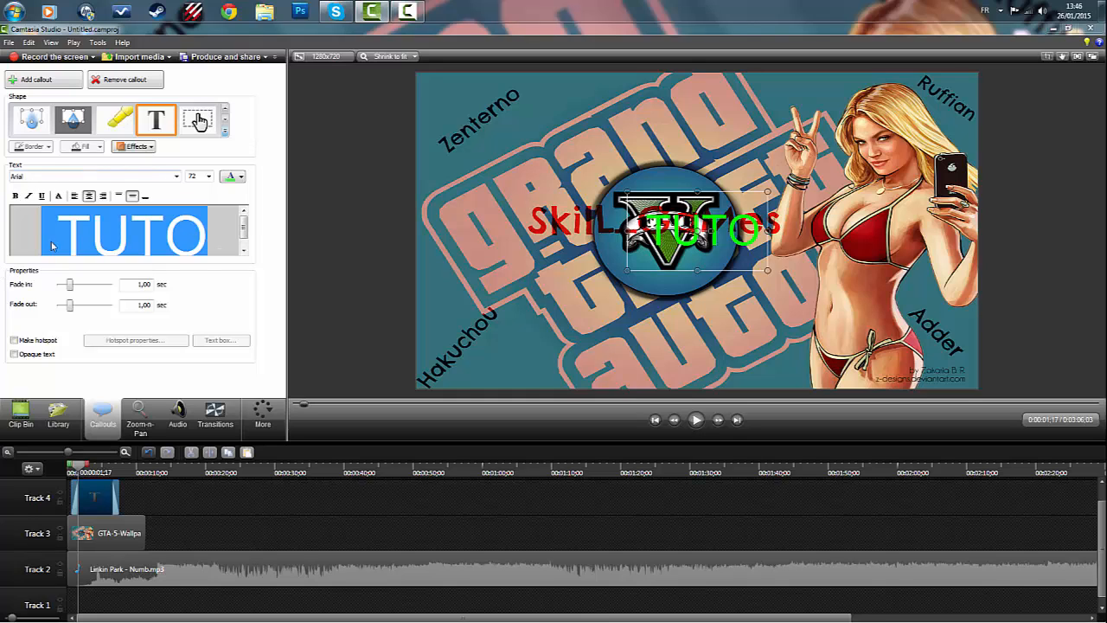
- Change the TUTO callout text's font to DotumChe
left_click(177, 177)
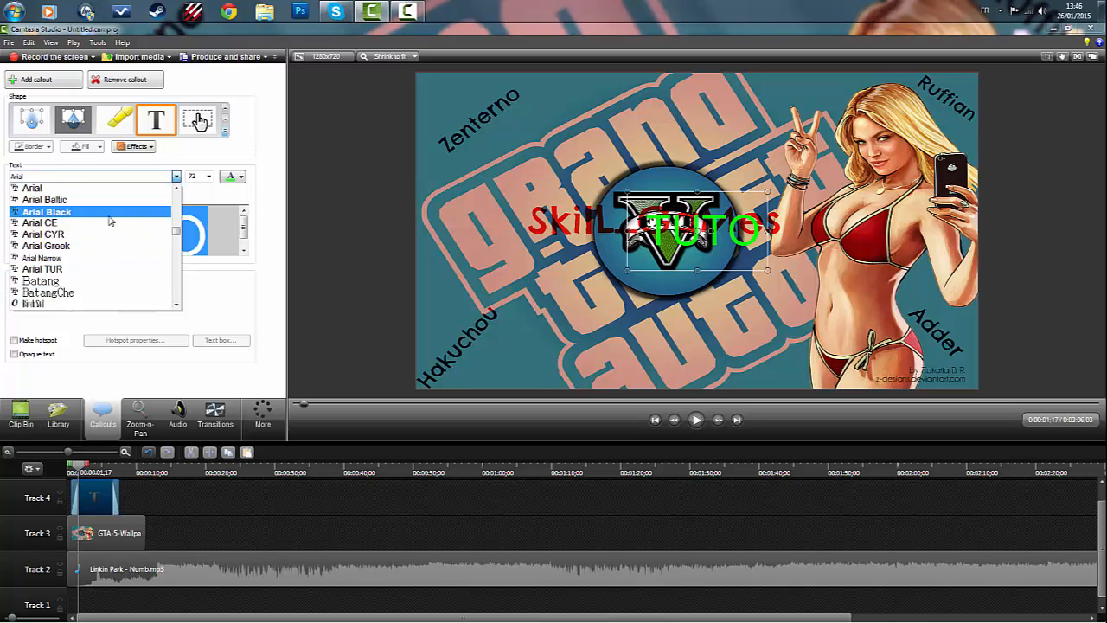
scroll(110, 222, "down", 3)
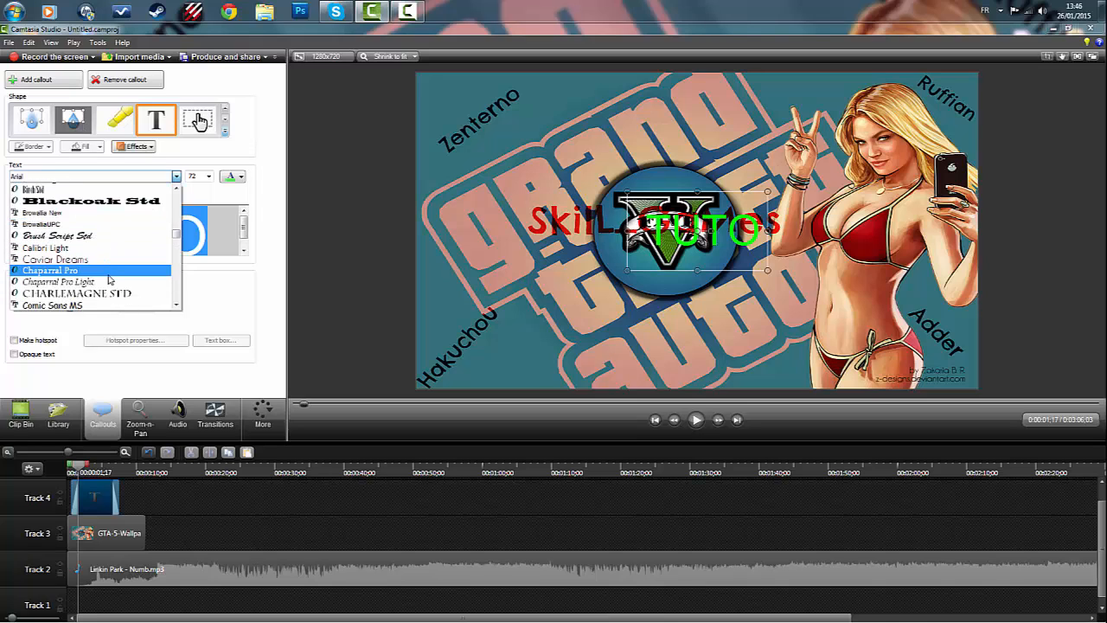
scroll(112, 260, "down", 2)
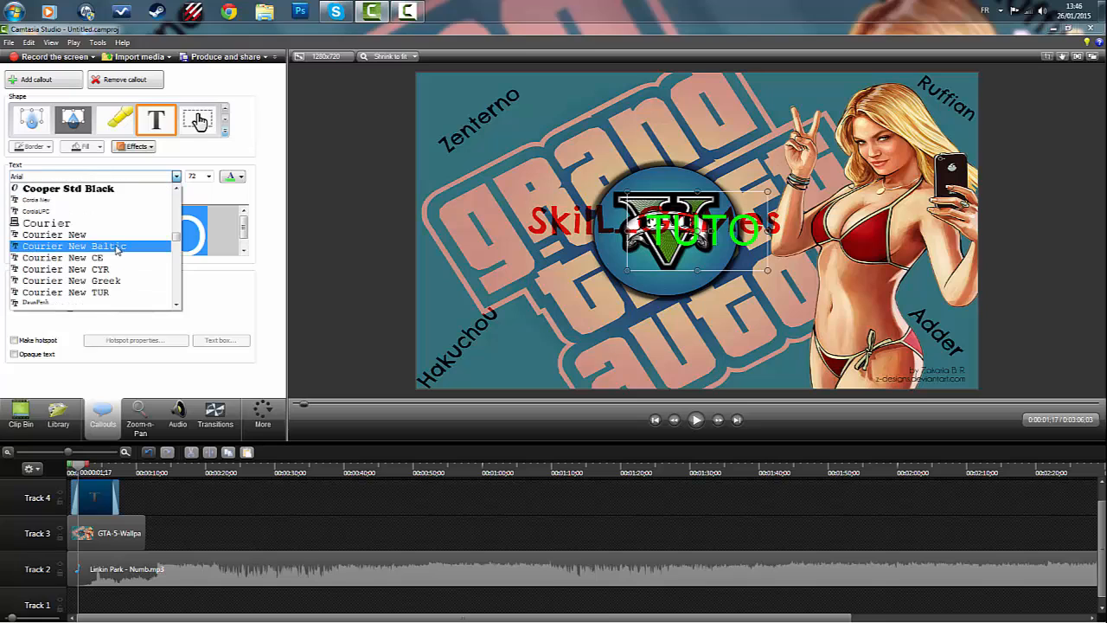
scroll(93, 244, "down", 1)
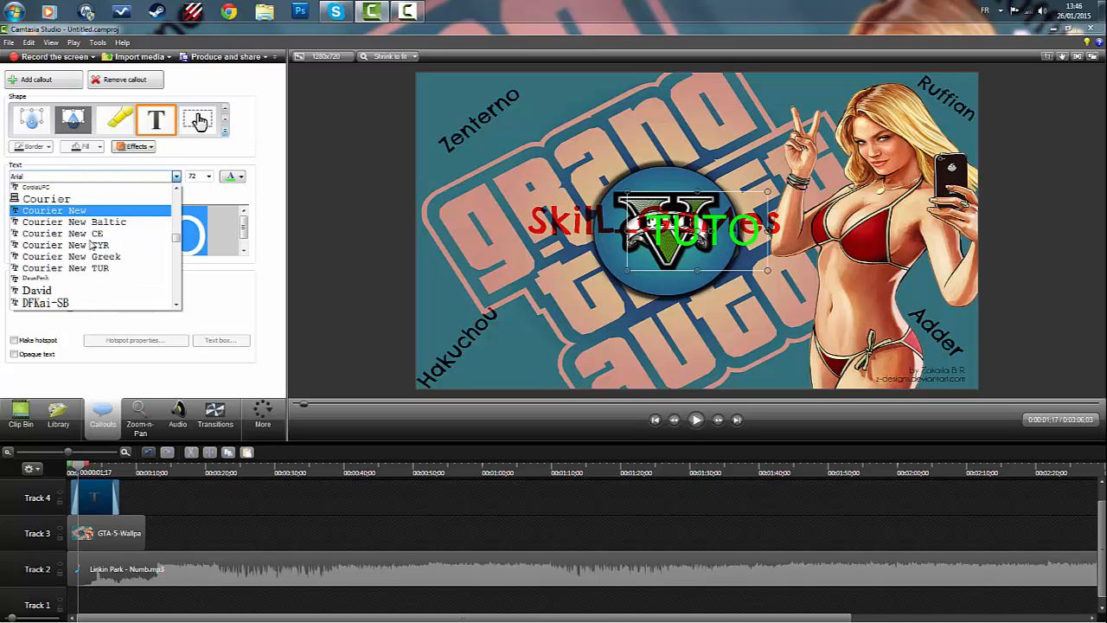
scroll(92, 244, "down", 2)
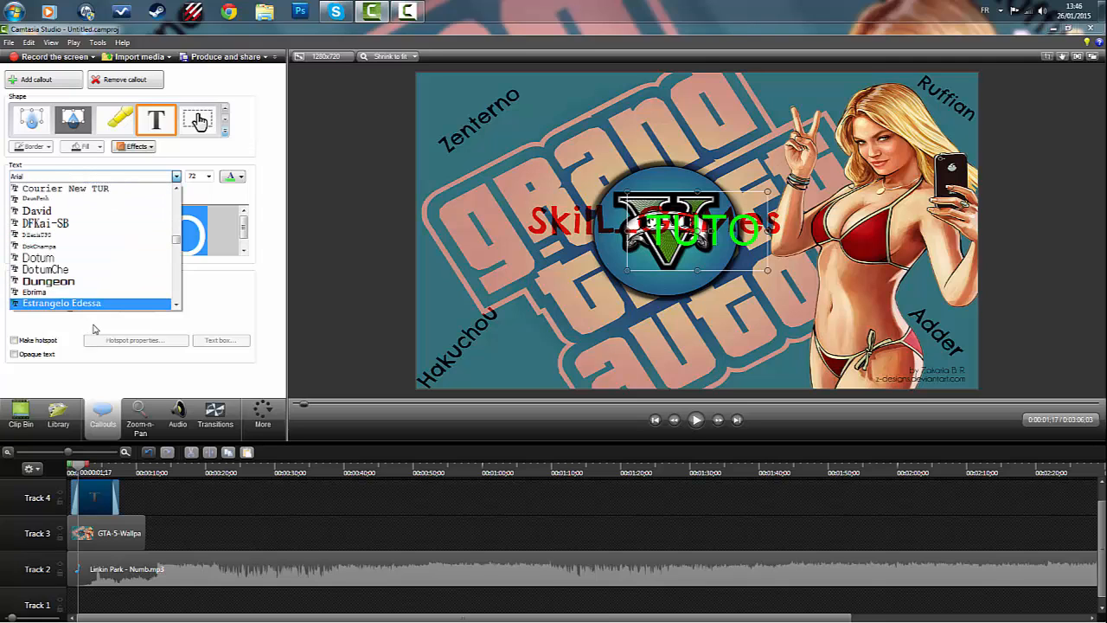
scroll(95, 329, "down", 3)
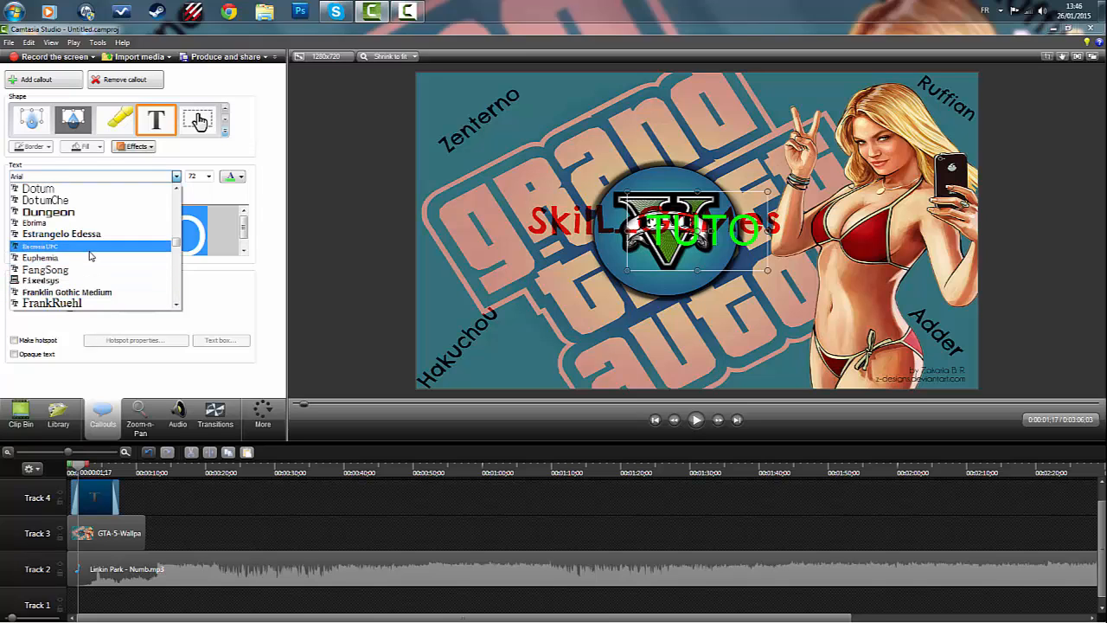
left_click(74, 200)
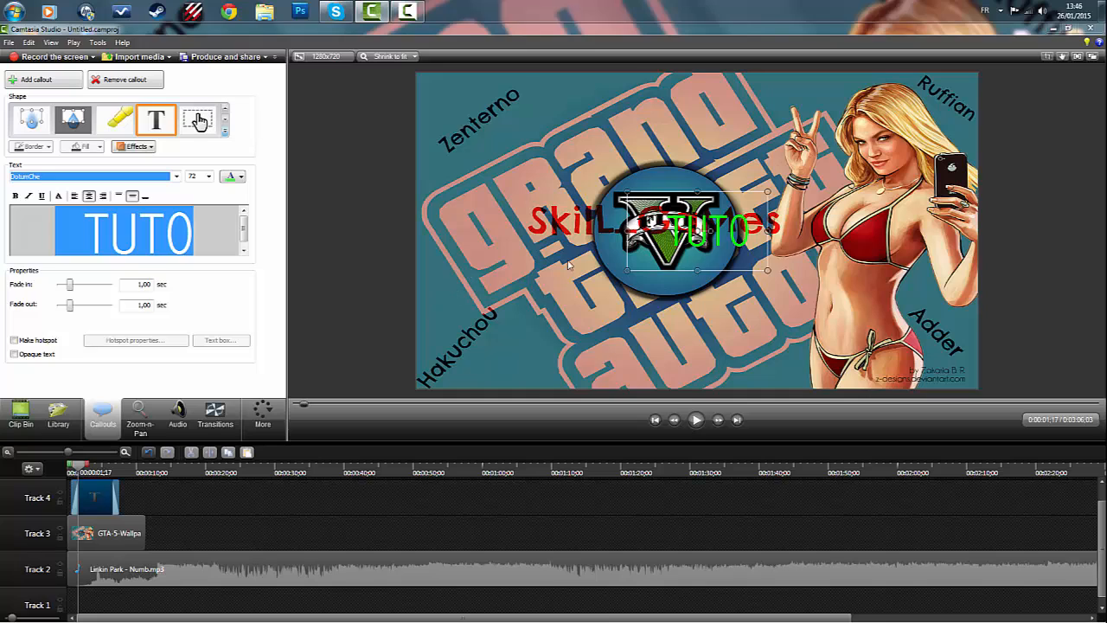
- Widen the TUTO callout across the central logo and rotate it so the text slants diagonally upward
left_click_drag(626, 231, 480, 230)
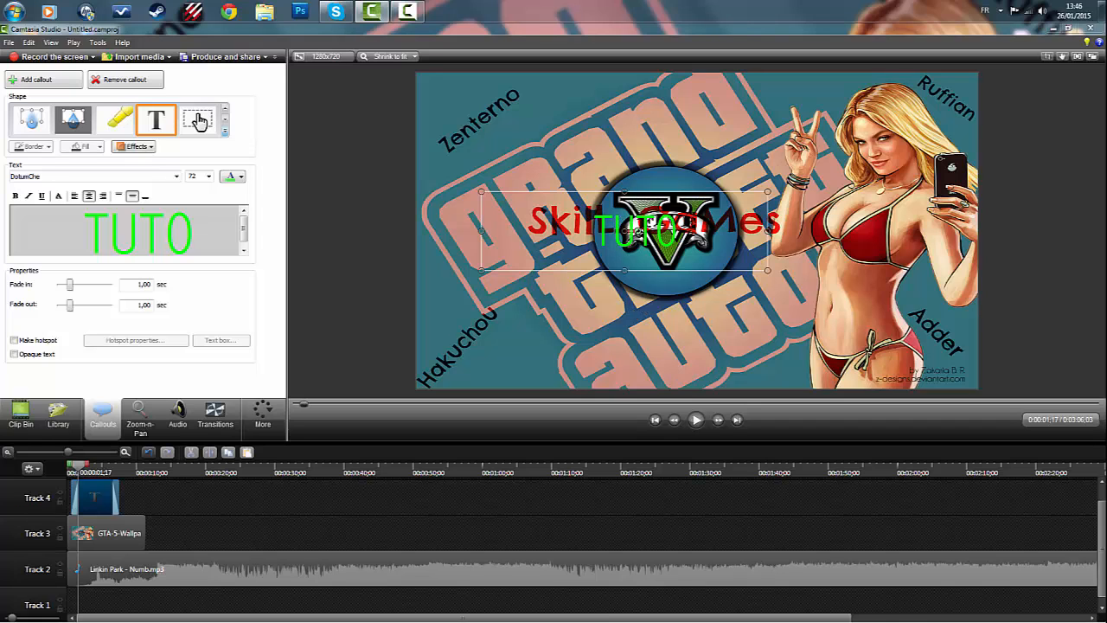
left_click_drag(644, 277, 502, 381)
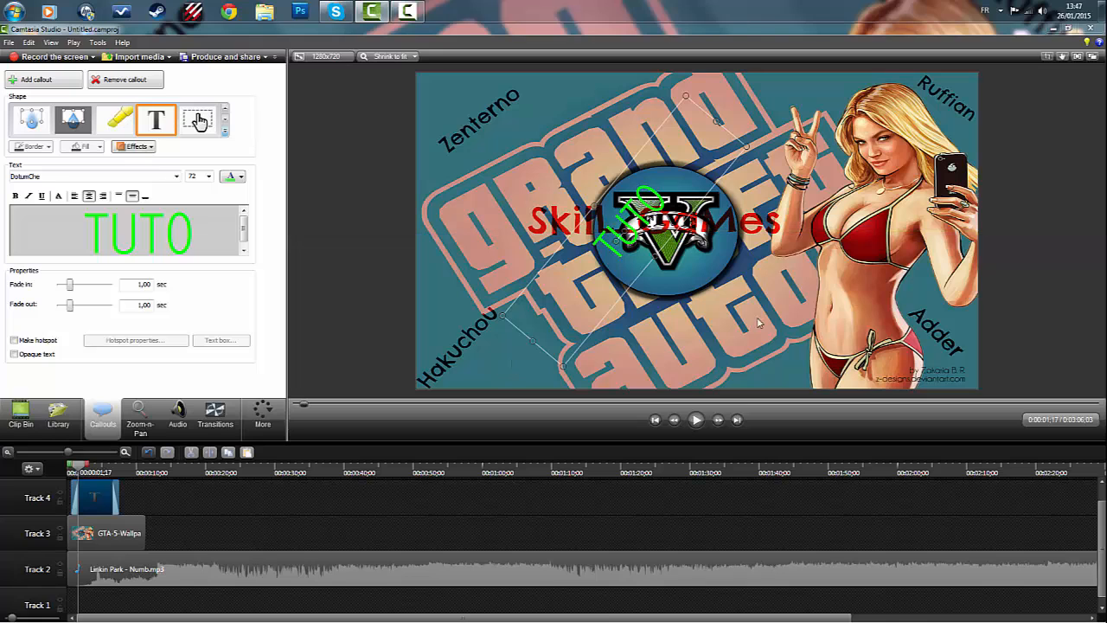
left_click(854, 247)
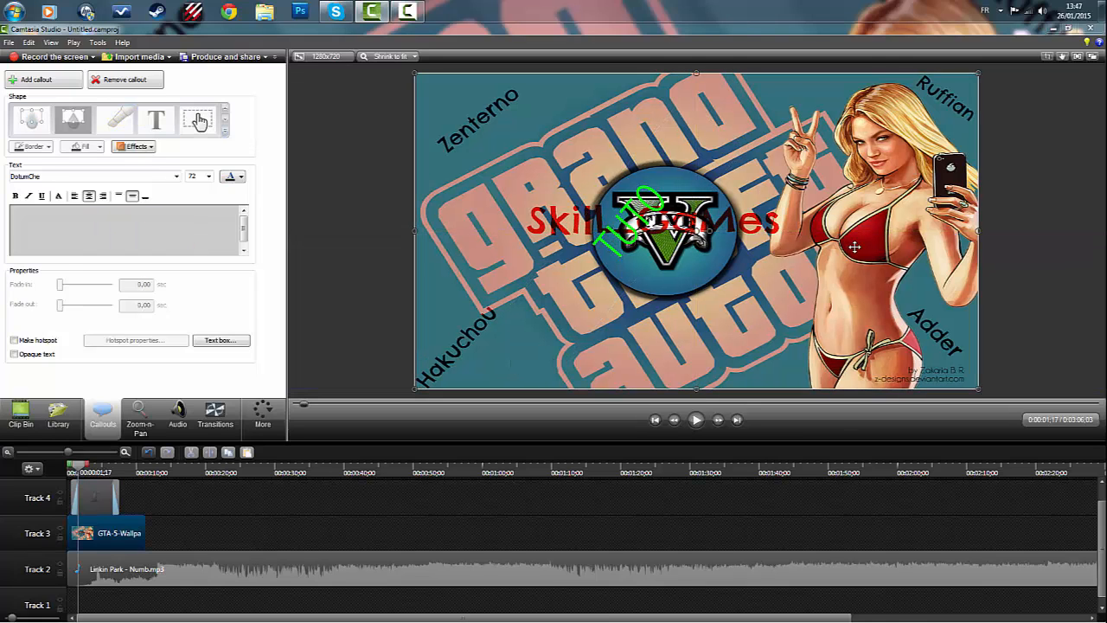
left_click_drag(863, 247, 858, 249)
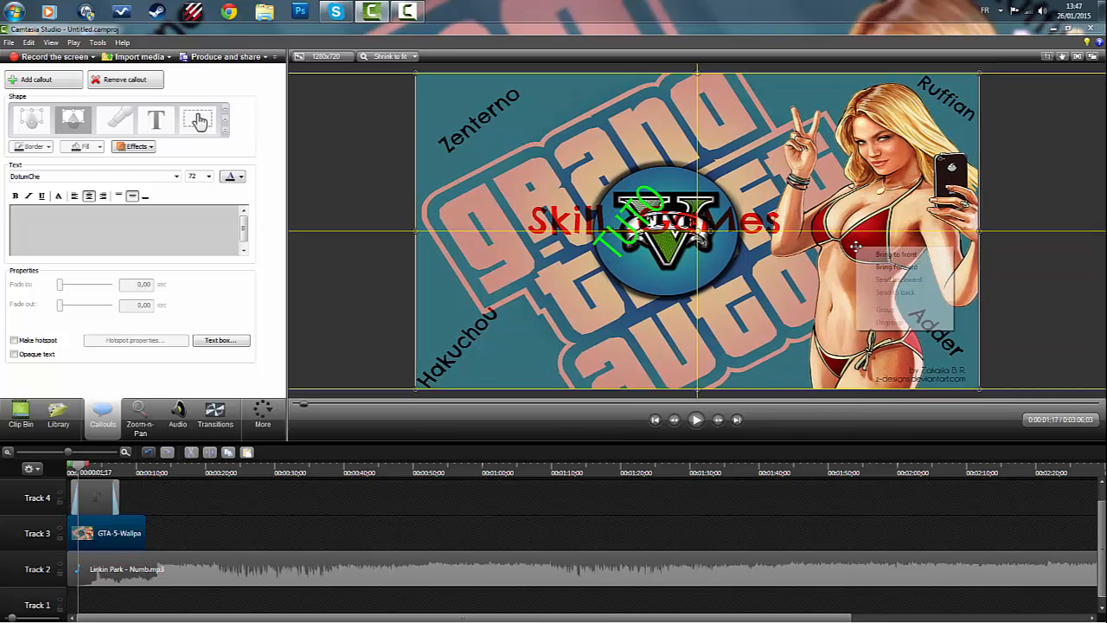
right_click(858, 249)
left_click(1021, 156)
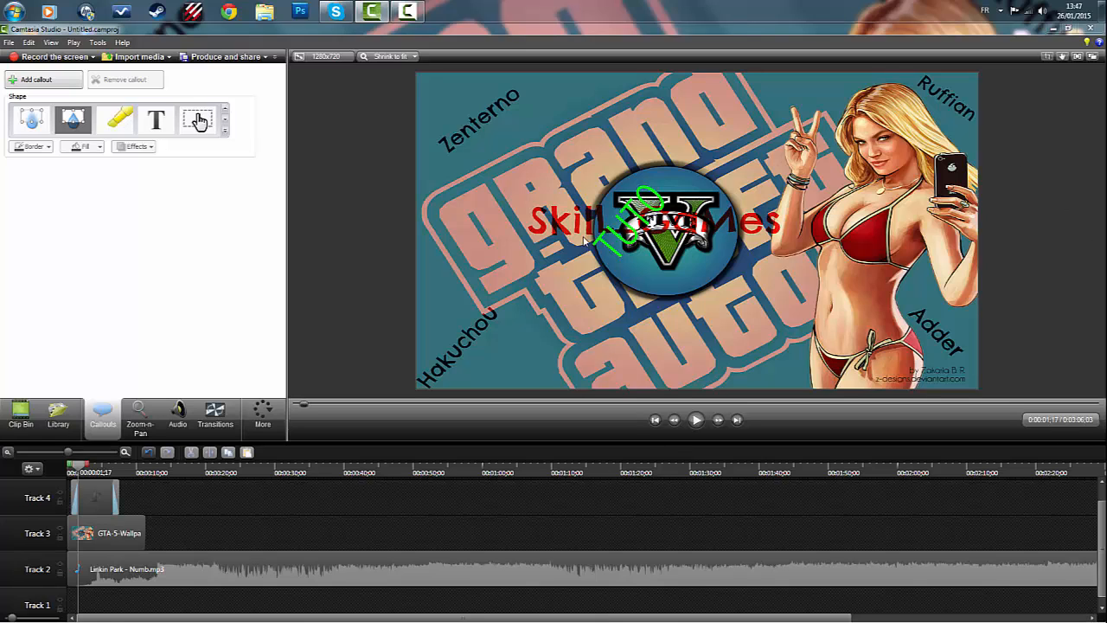
left_click(320, 209)
left_click(320, 188)
- Shorten the TUTO callout on Track 4 so that it ends at about 6 seconds
left_click(110, 496)
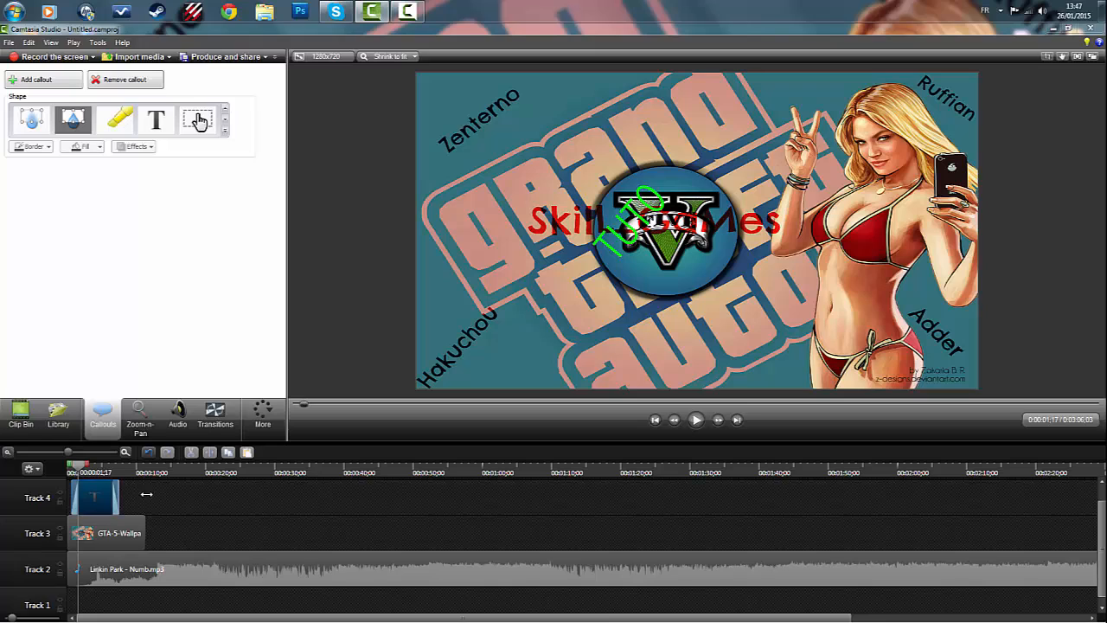
left_click_drag(146, 494, 110, 493)
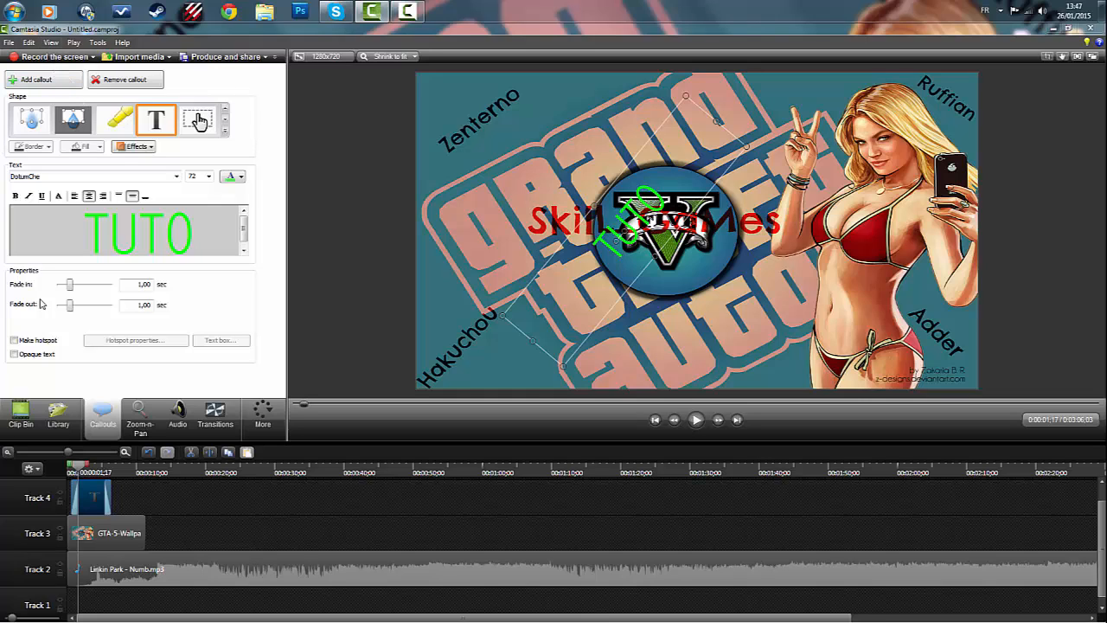
- Add a Checkerboard transition to the start of the wallpaper clip on Track 3 and play the first seconds of the timeline
left_click(217, 413)
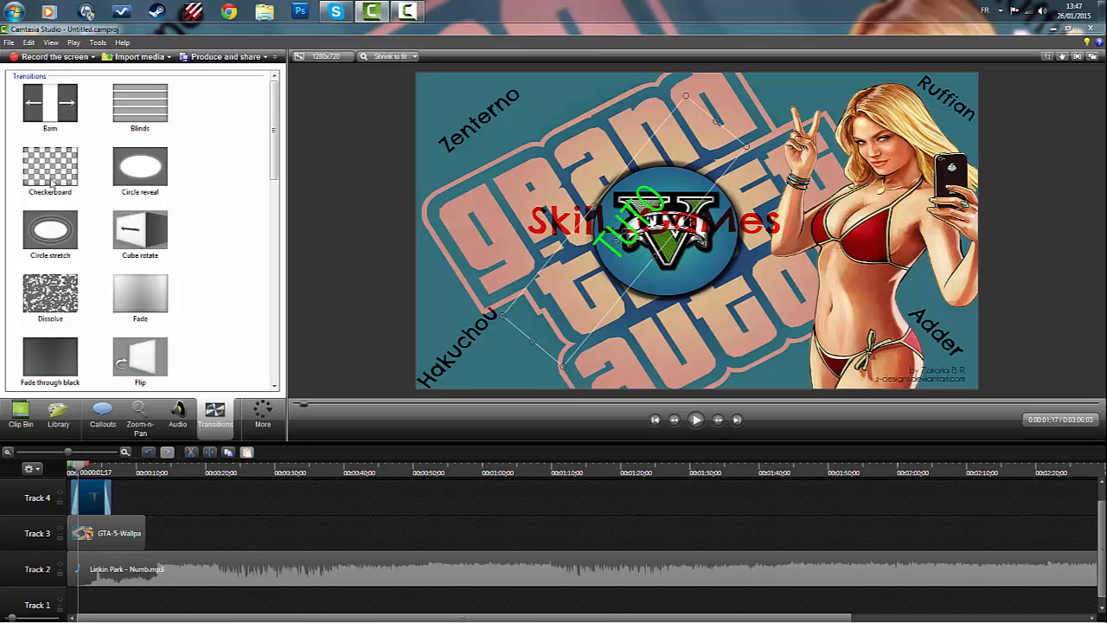
mouse_move(50, 180)
left_mouse_down()
mouse_move(60, 446)
mouse_move(87, 514)
mouse_move(65, 532)
left_mouse_up()
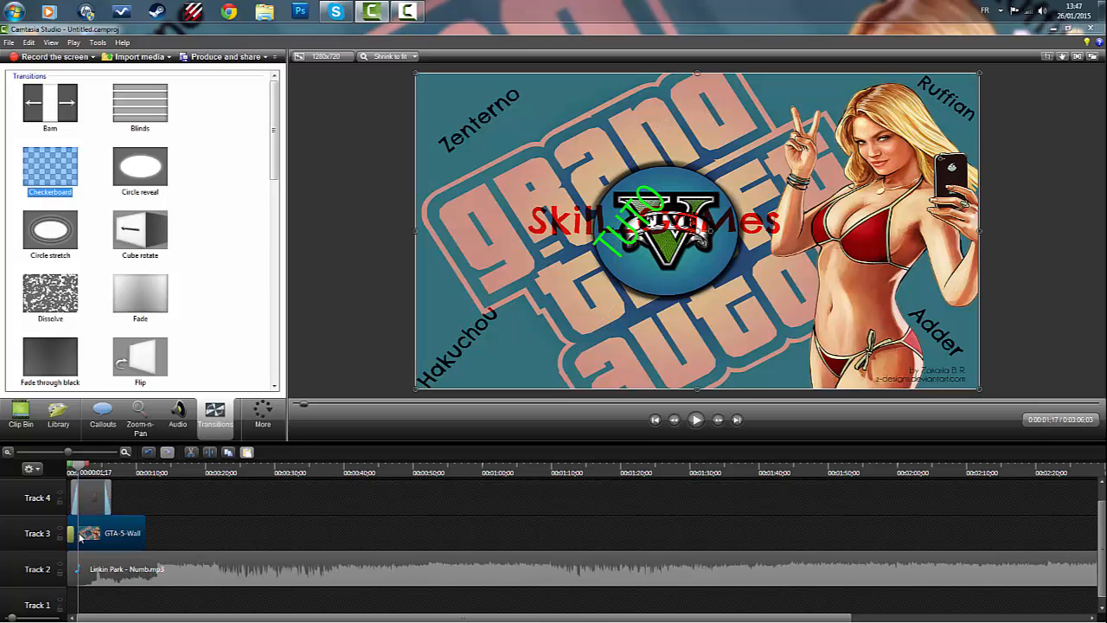
left_click(73, 467)
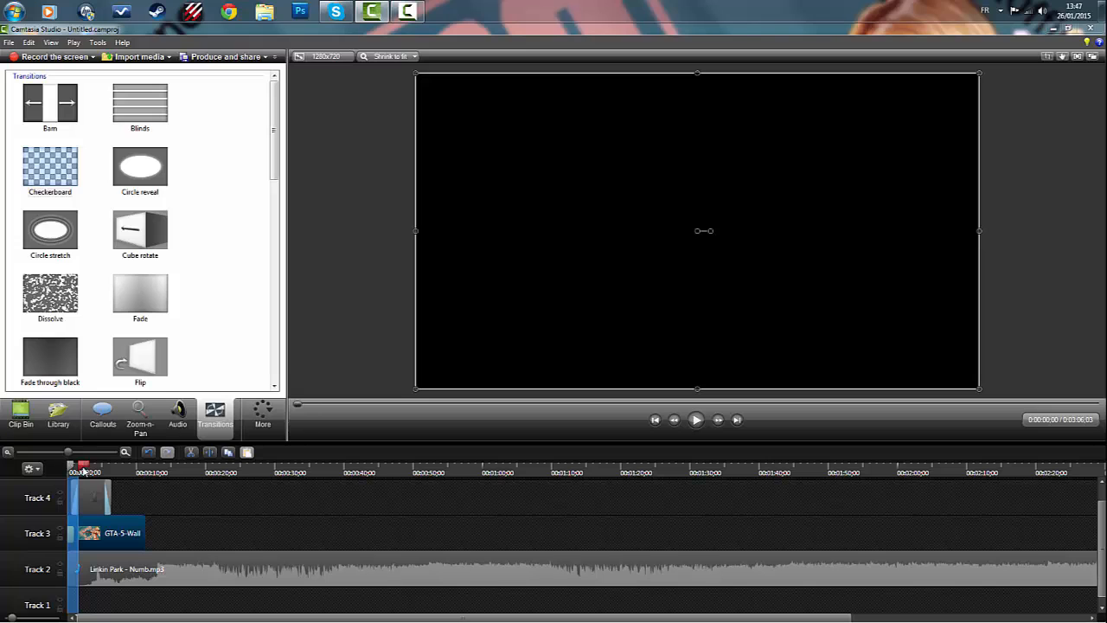
left_click_drag(82, 467, 69, 471)
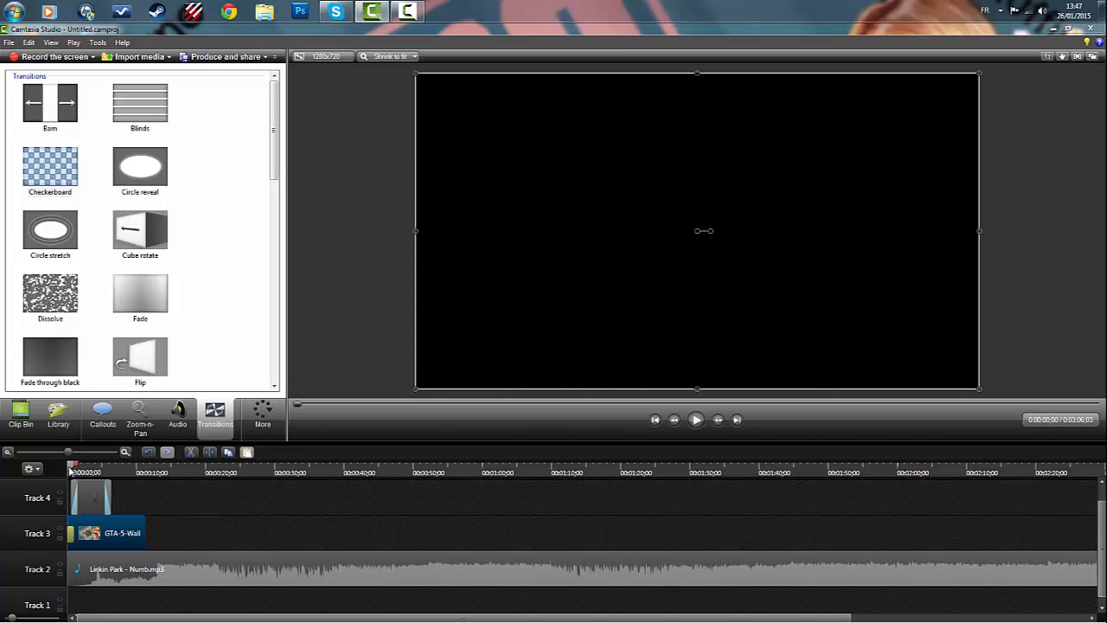
left_click(696, 419)
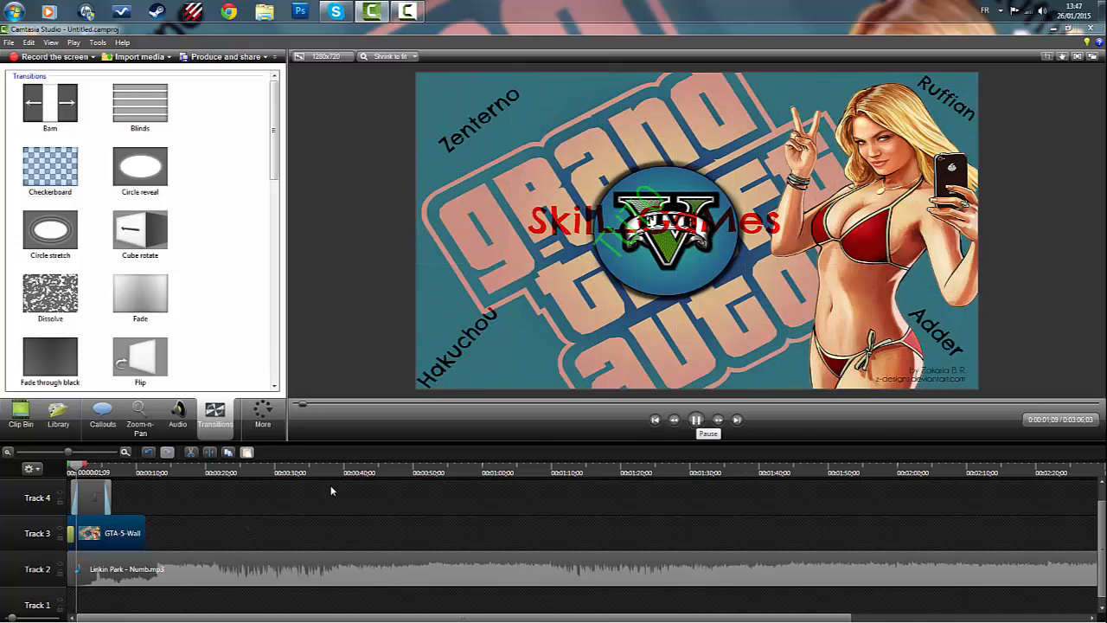
left_click(696, 420)
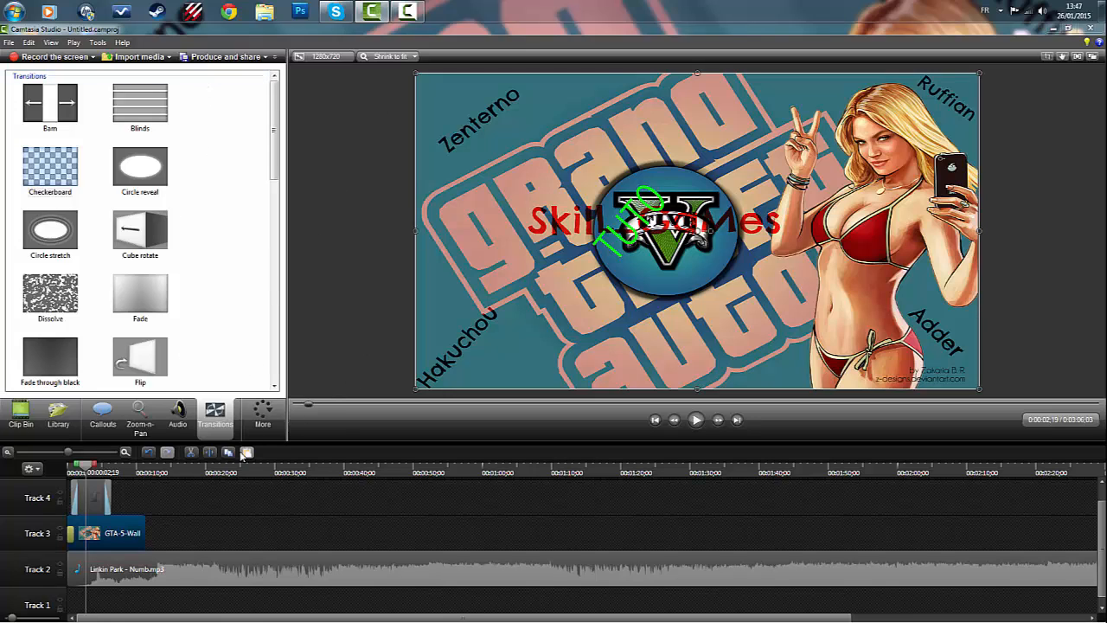
- Select the music clip on Track 2 for audio editing and try to add an audio point to it
left_click(188, 422)
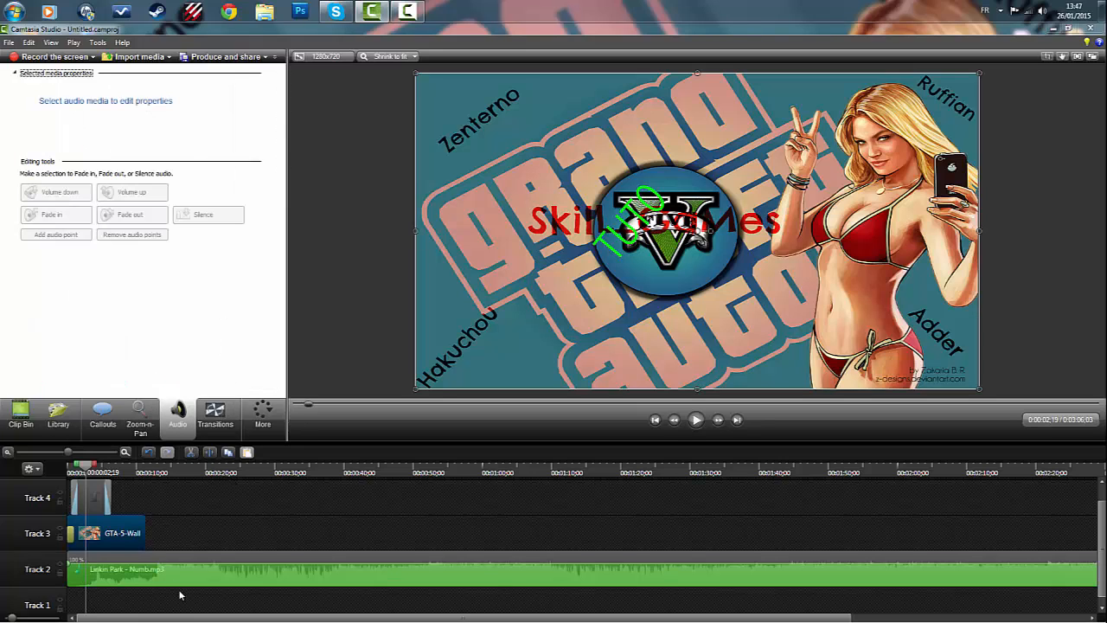
left_click(129, 574)
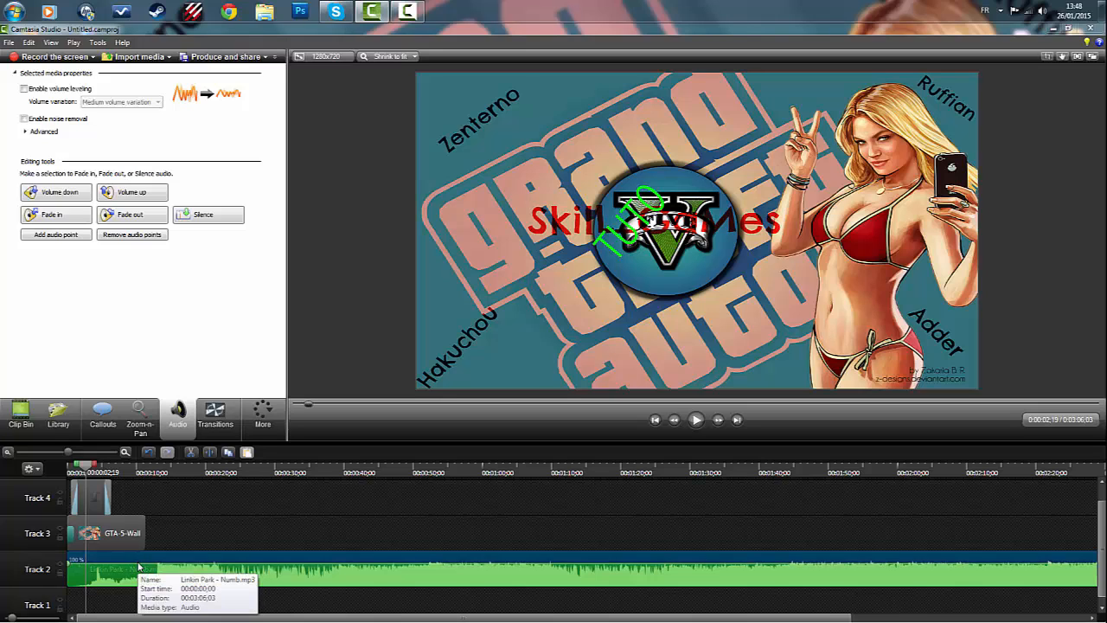
left_click_drag(136, 564, 134, 566)
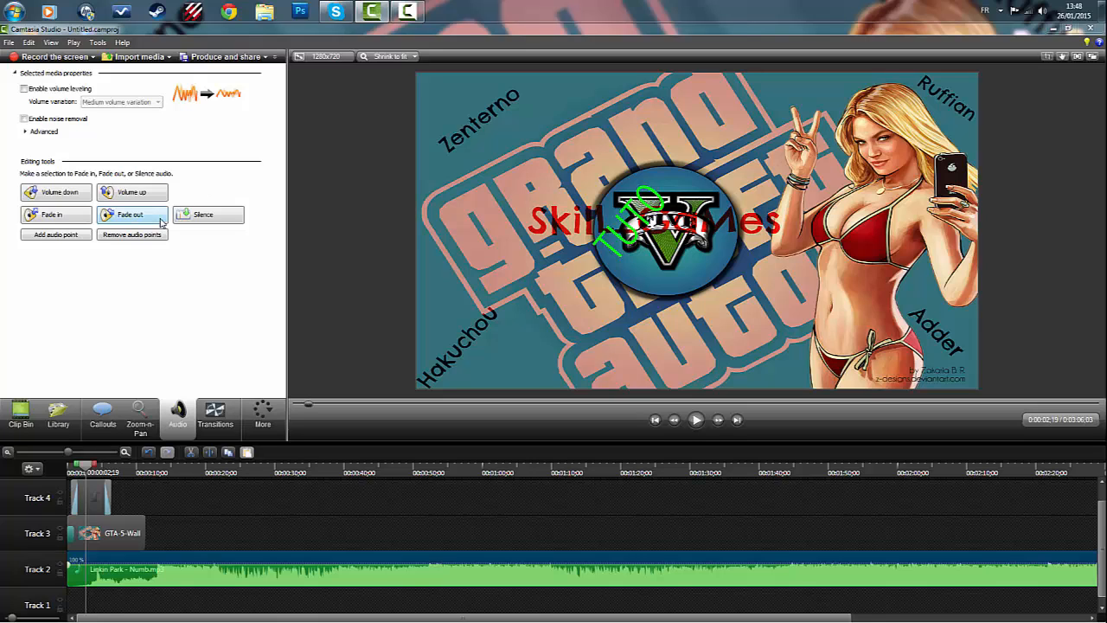
left_click(61, 235)
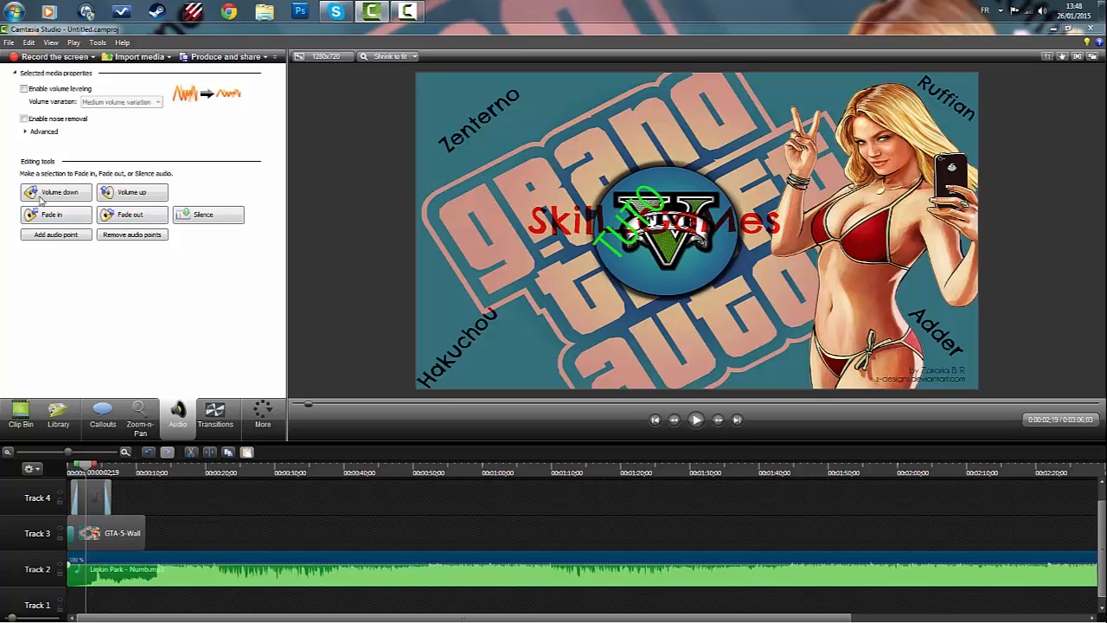
- Return to the imported media and delete the TUTO callout from Track 4
left_click(36, 418)
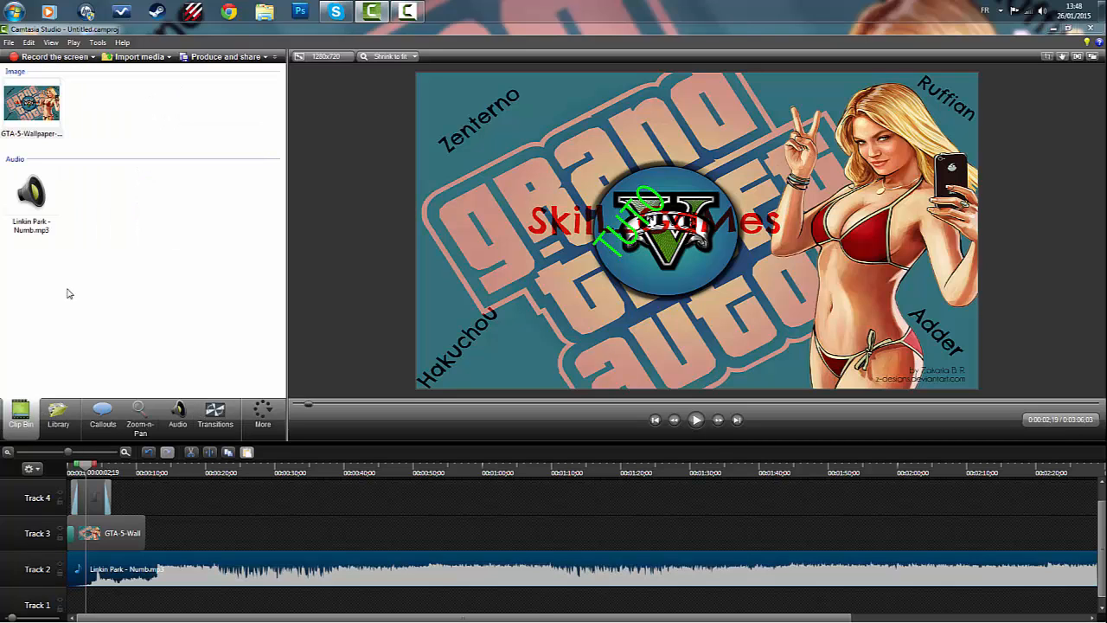
right_click(102, 504)
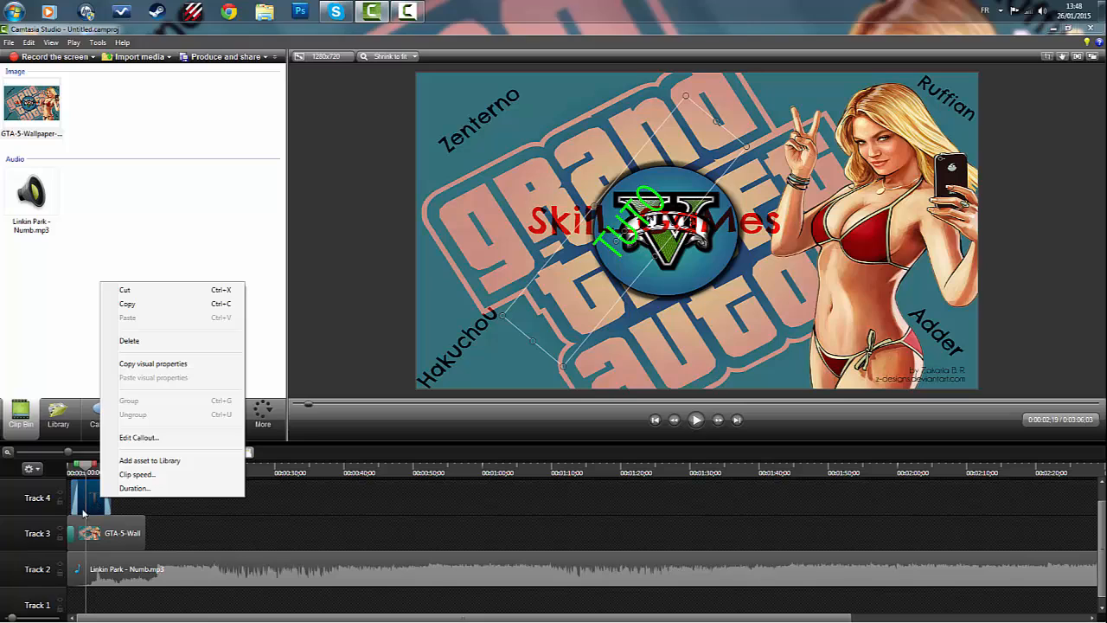
left_click(157, 343)
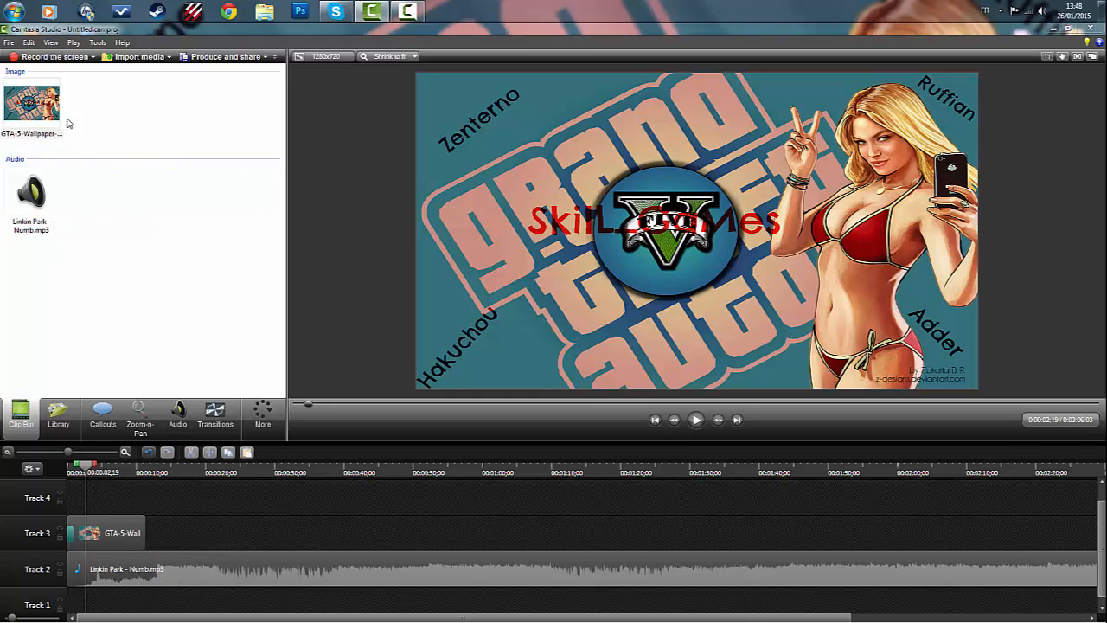
right_click(35, 113)
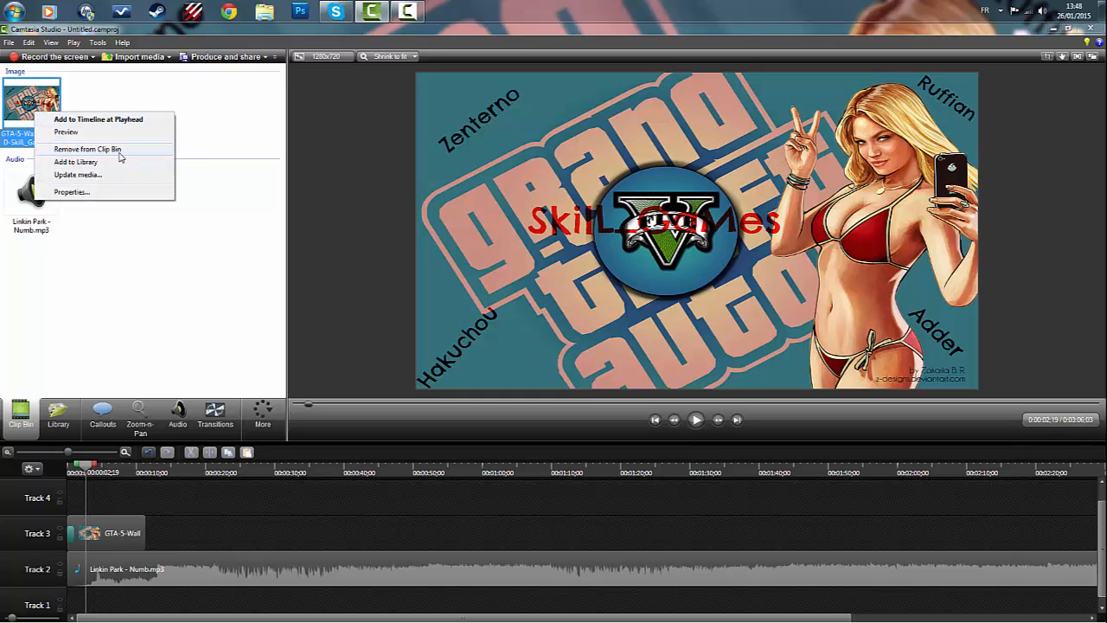
left_click(212, 327)
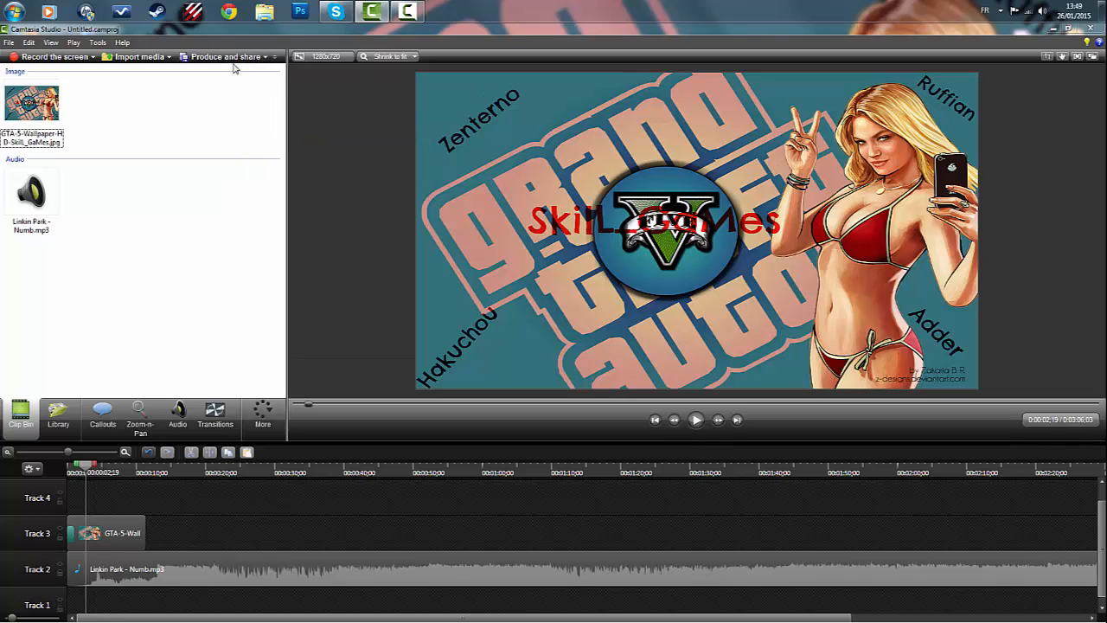
- Start producing the video and choose the MP4 with video player (up to 720p) preset
left_click(237, 60)
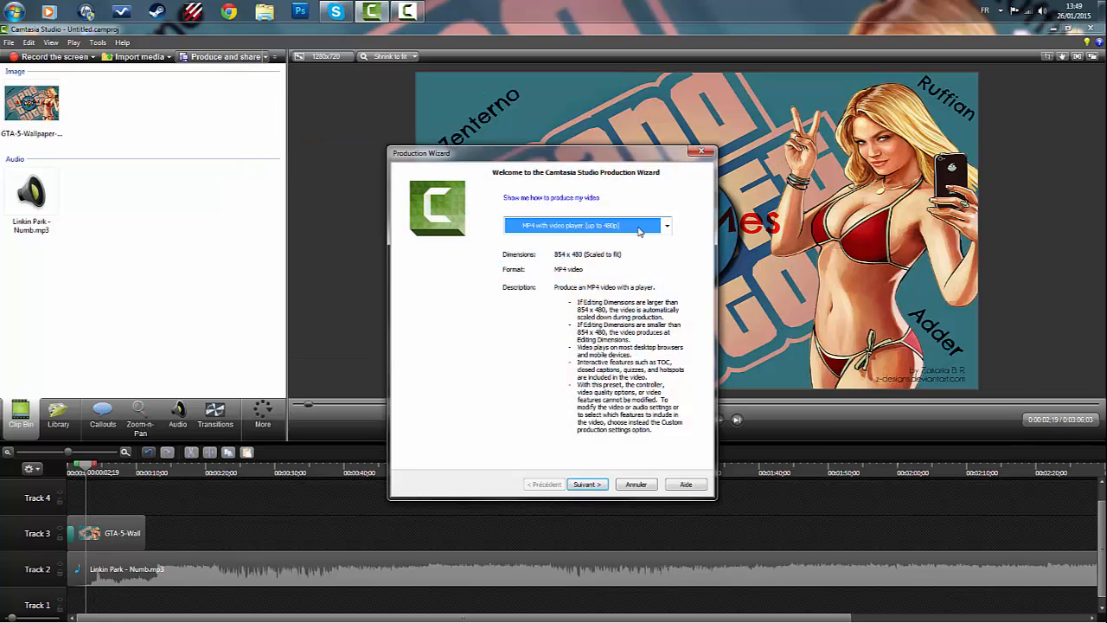
left_click(639, 227)
left_click(571, 321)
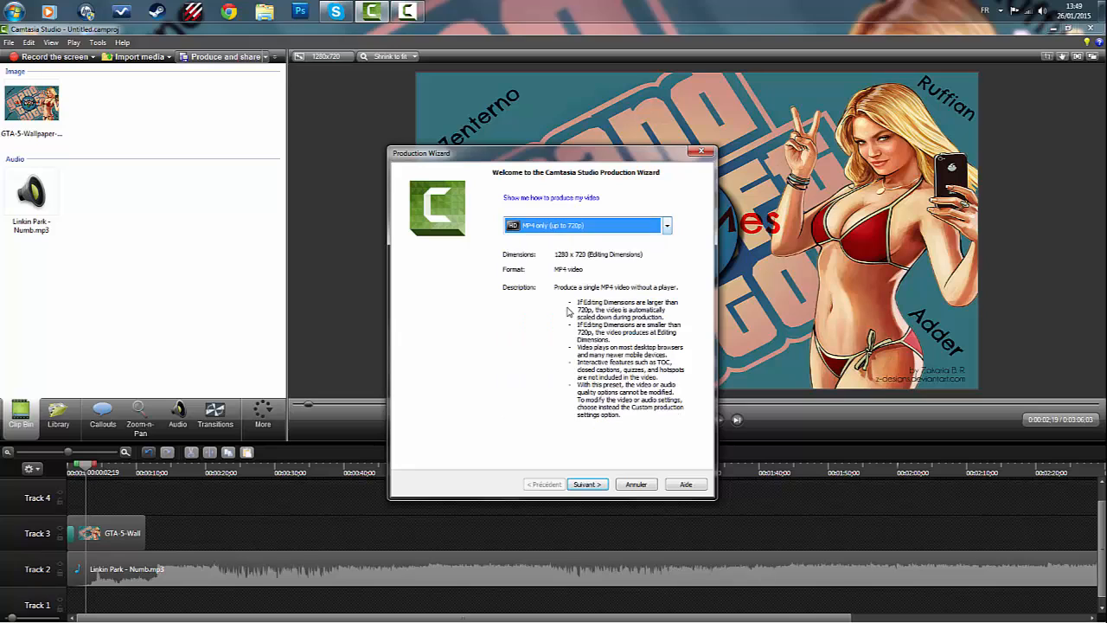
left_click(588, 228)
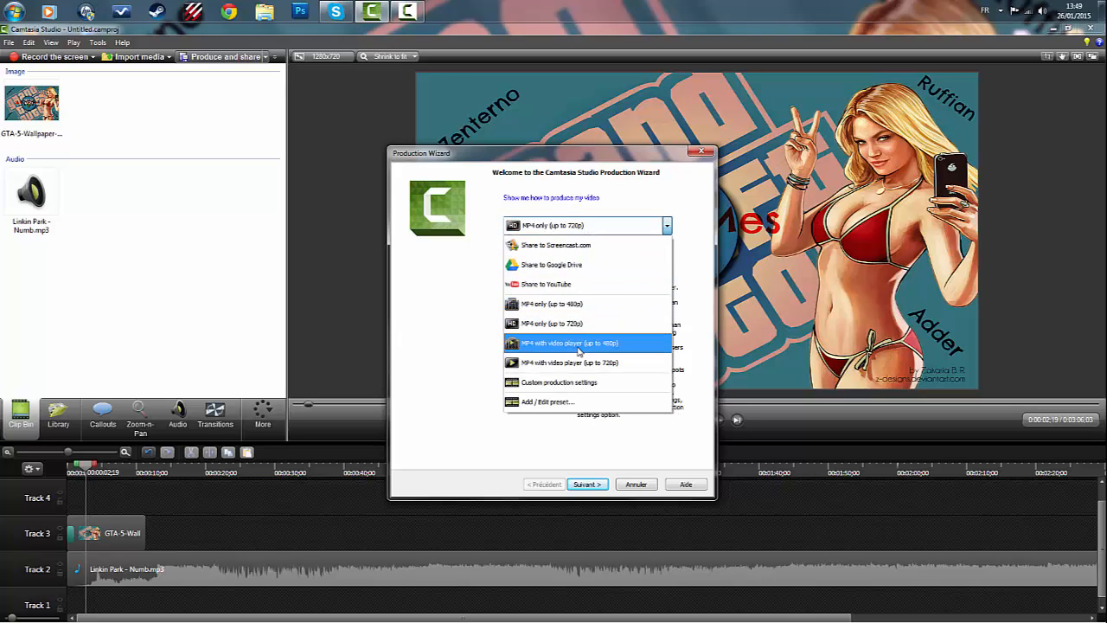
left_click(610, 363)
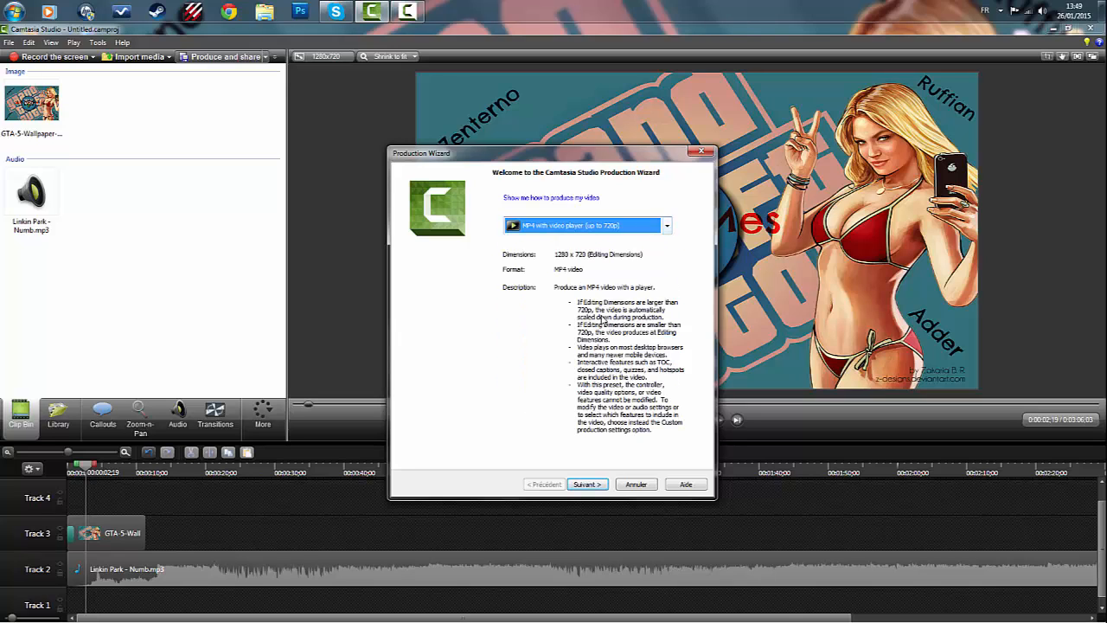
left_click(572, 229)
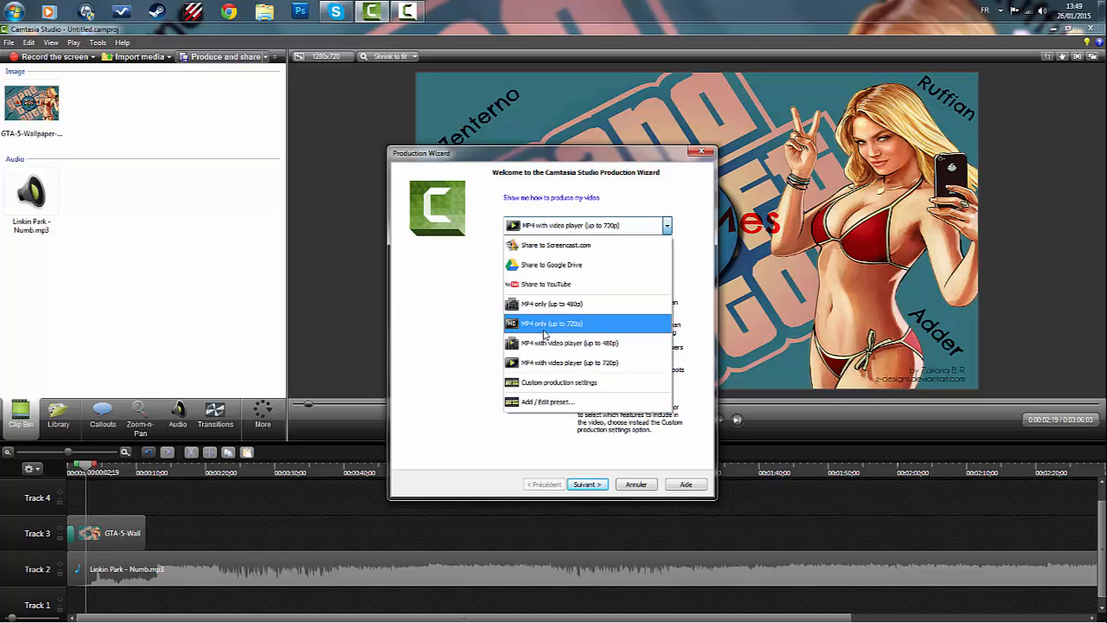
left_click(449, 304)
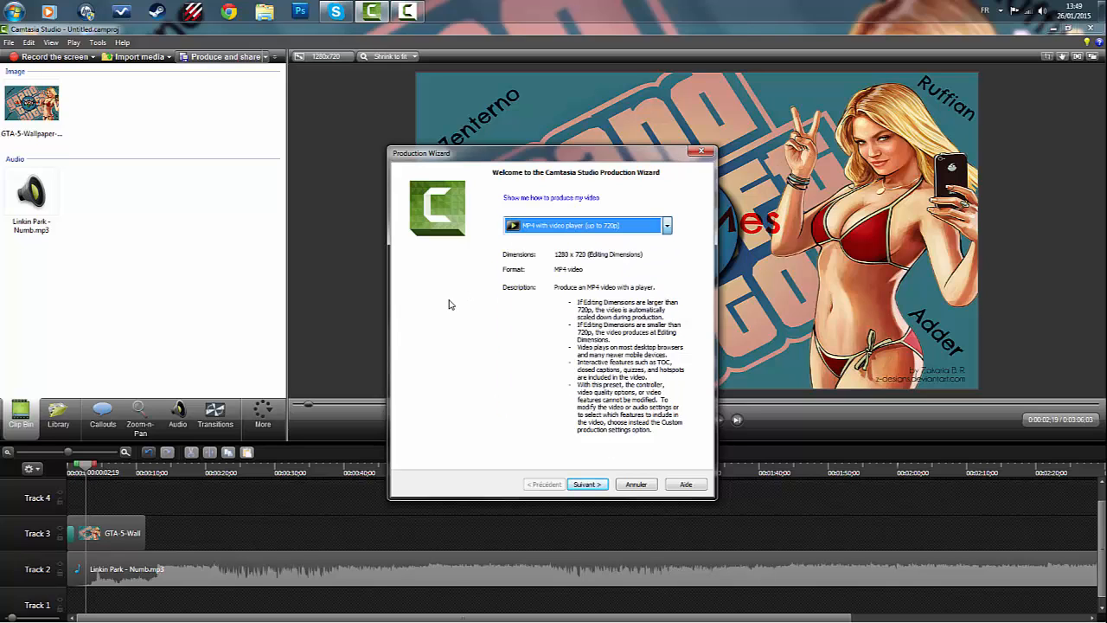
- Clear the default production name and start rendering the video
left_click(587, 483)
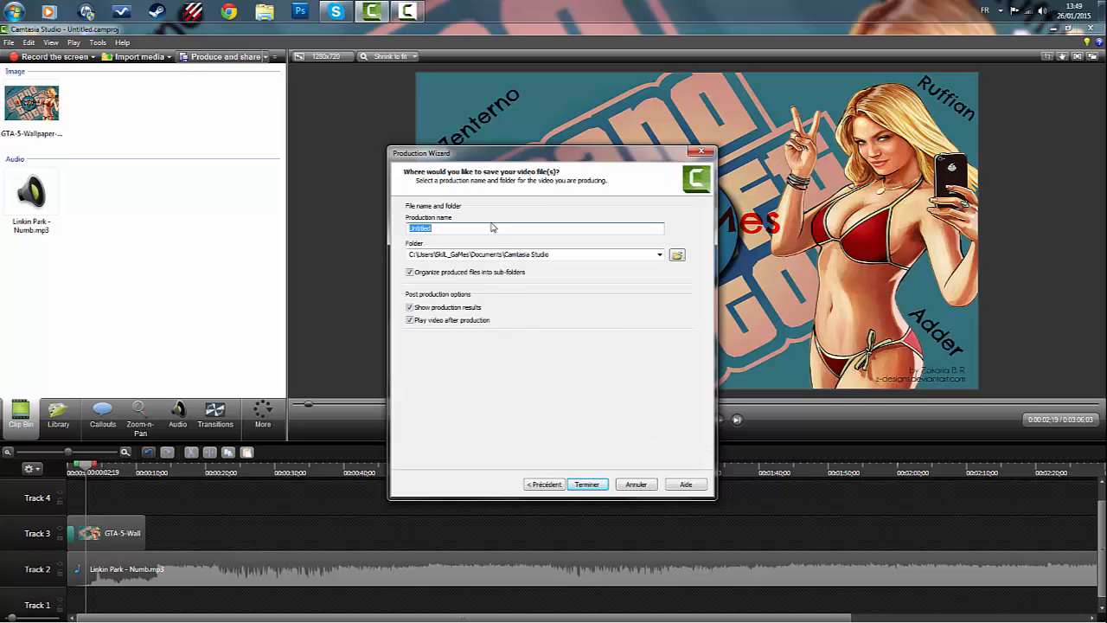
key("BackSpace")
left_click(588, 484)
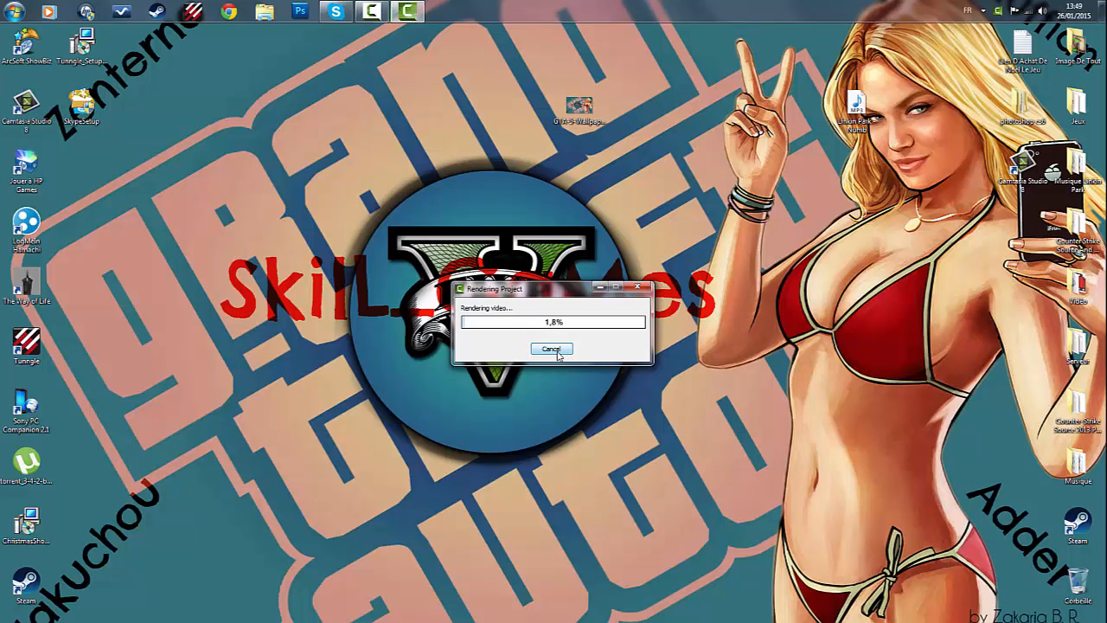
- Cancel the video rendering and close the Production Wizard
left_click(561, 349)
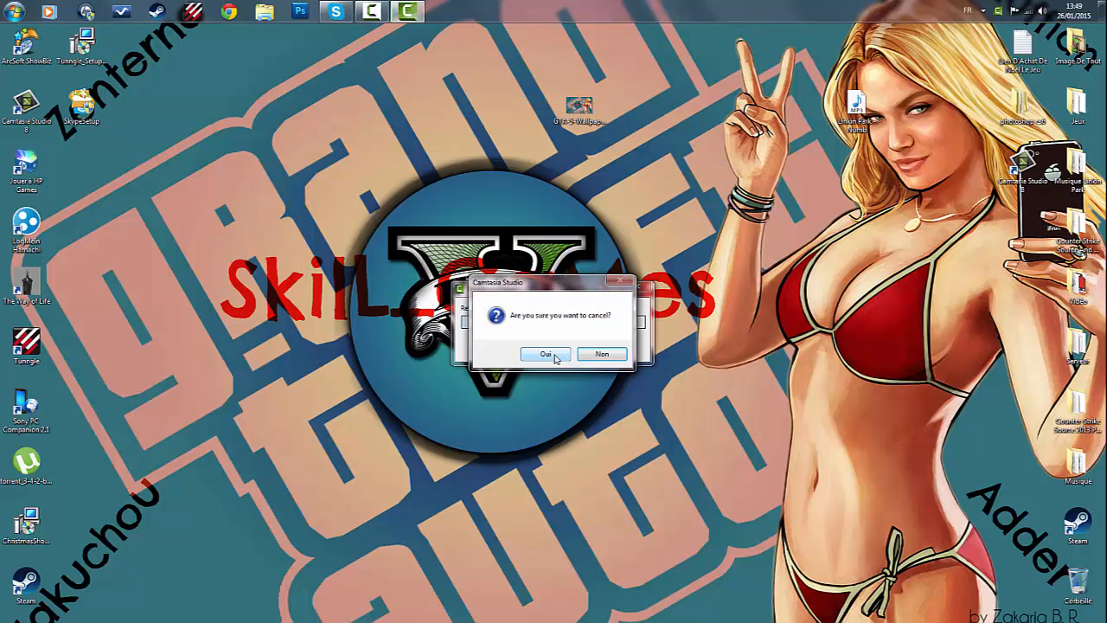
left_click(546, 354)
left_click(702, 152)
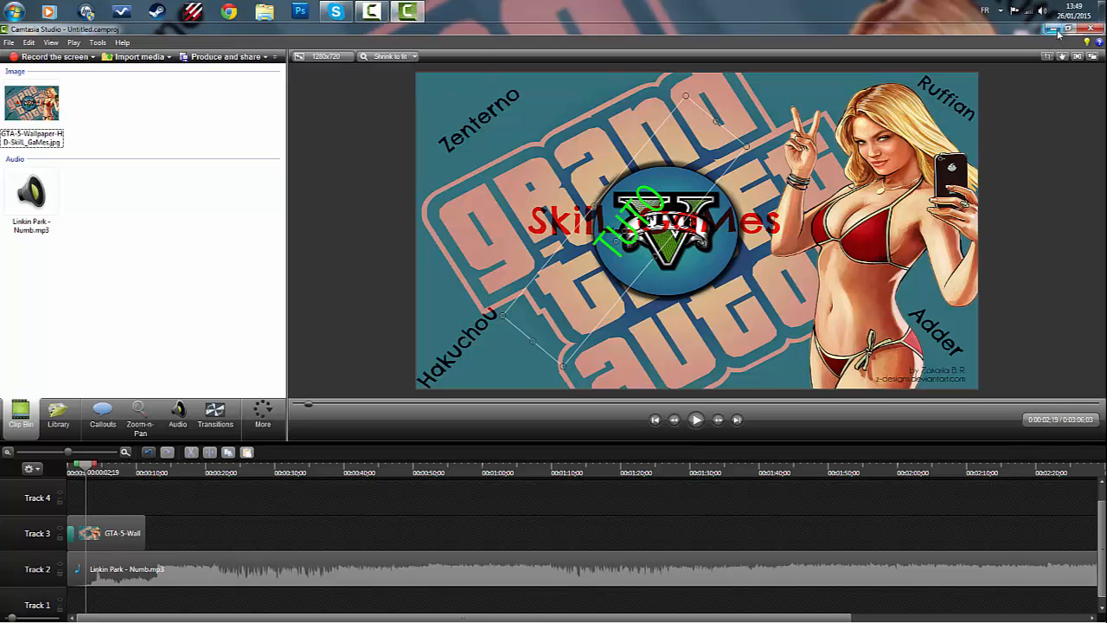
left_click(12, 12)
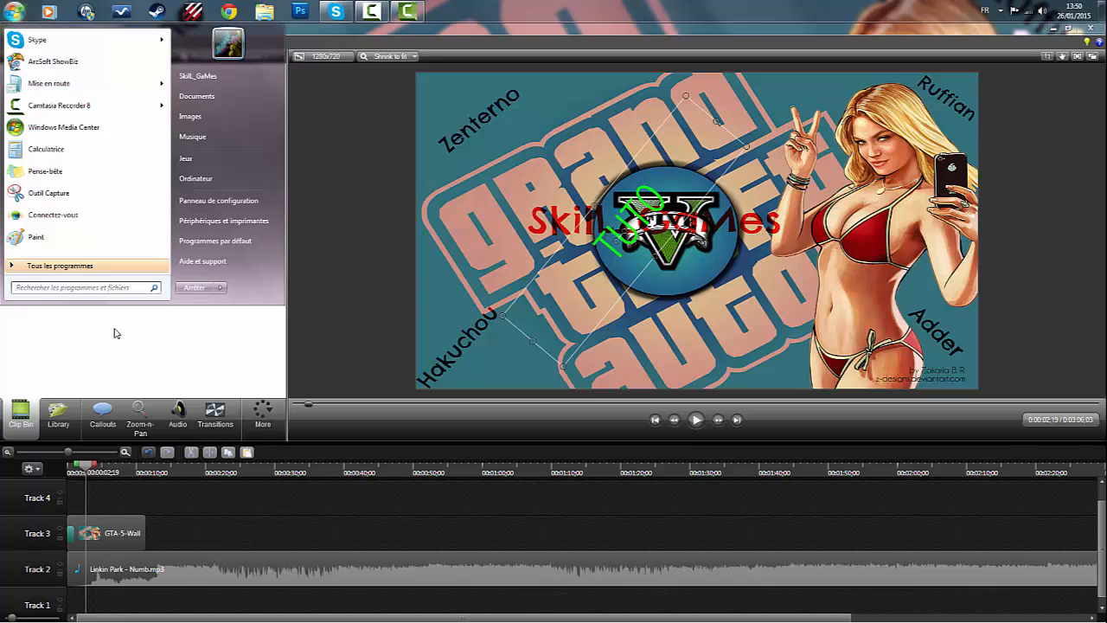
type("TUT")
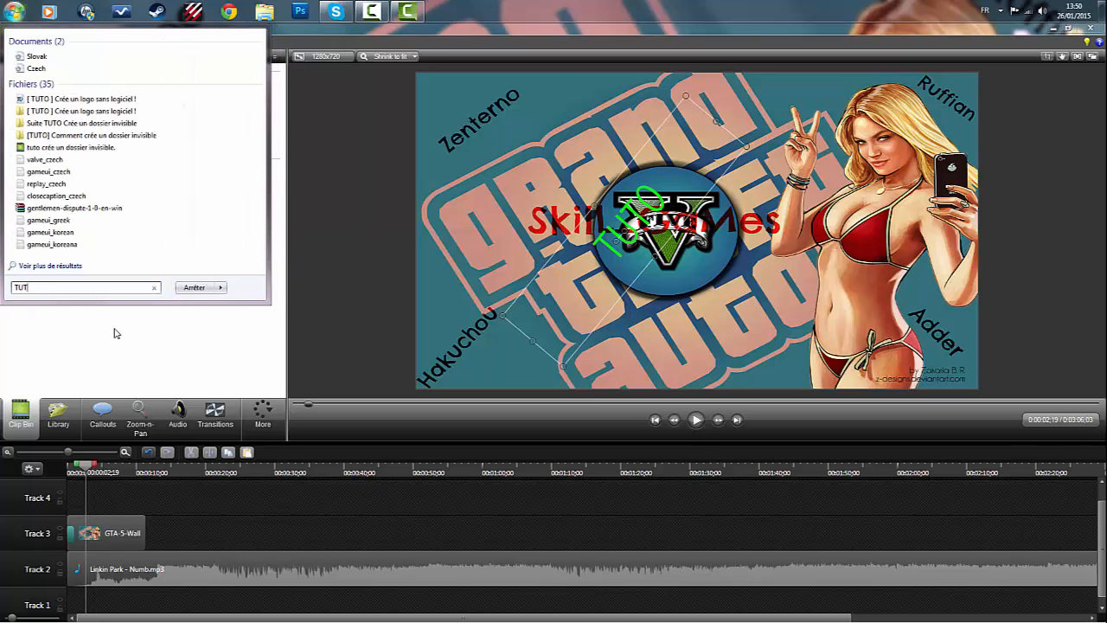
key("BackSpace")
key("BackSpace")
key("BackSpace")
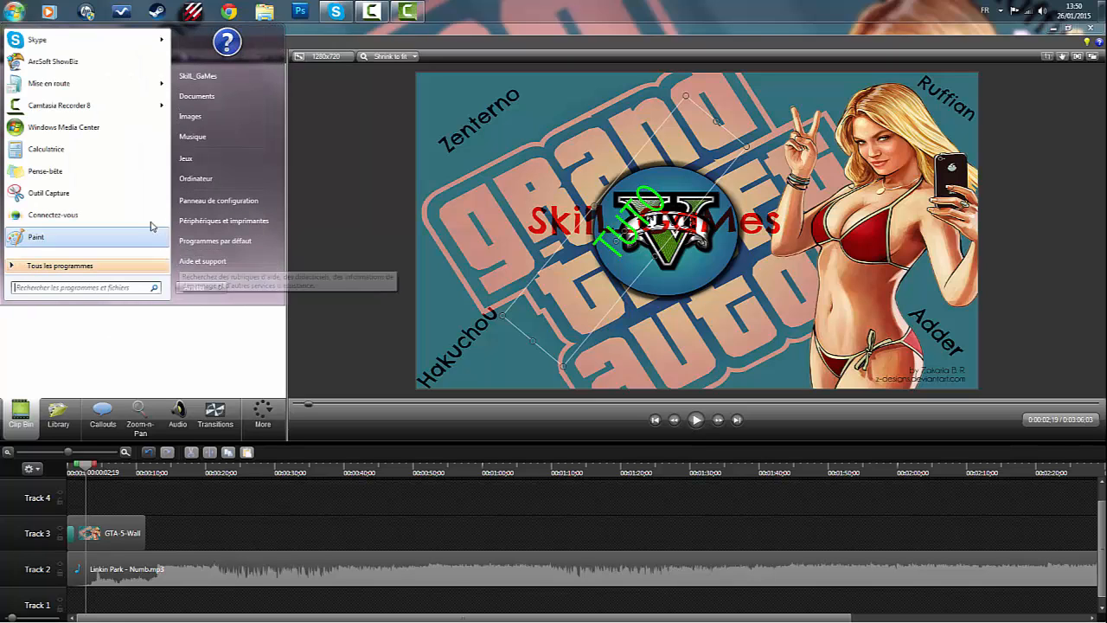
key("Escape")
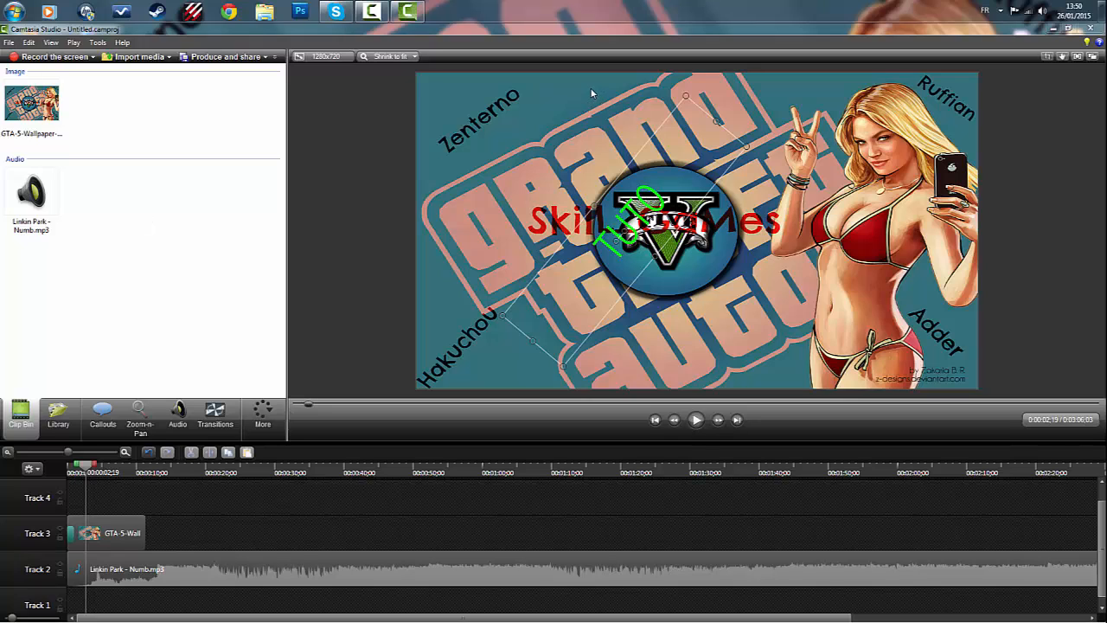
left_click(1091, 29)
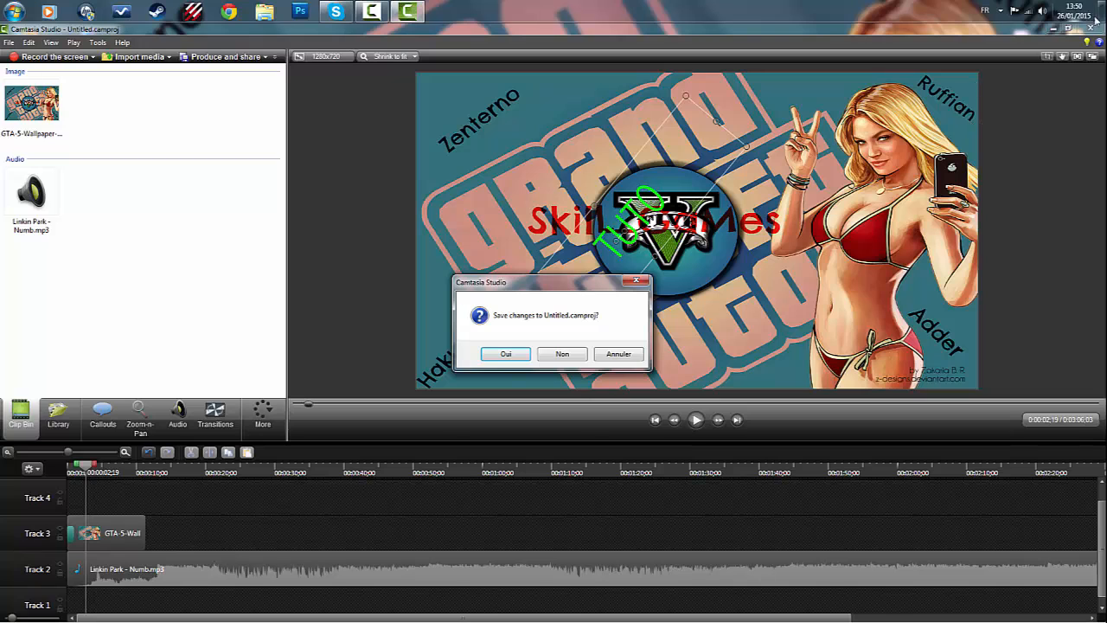
left_click(506, 354)
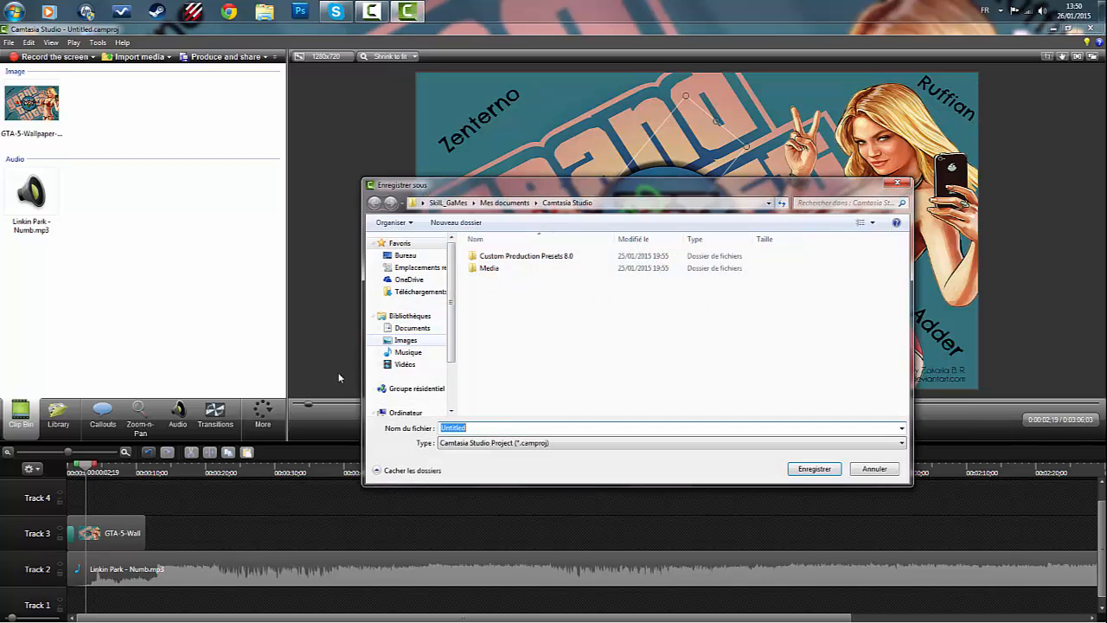
left_click(895, 187)
- Close Camtasia Studio without saving the changes to Untitled.camproj
left_click(1090, 28)
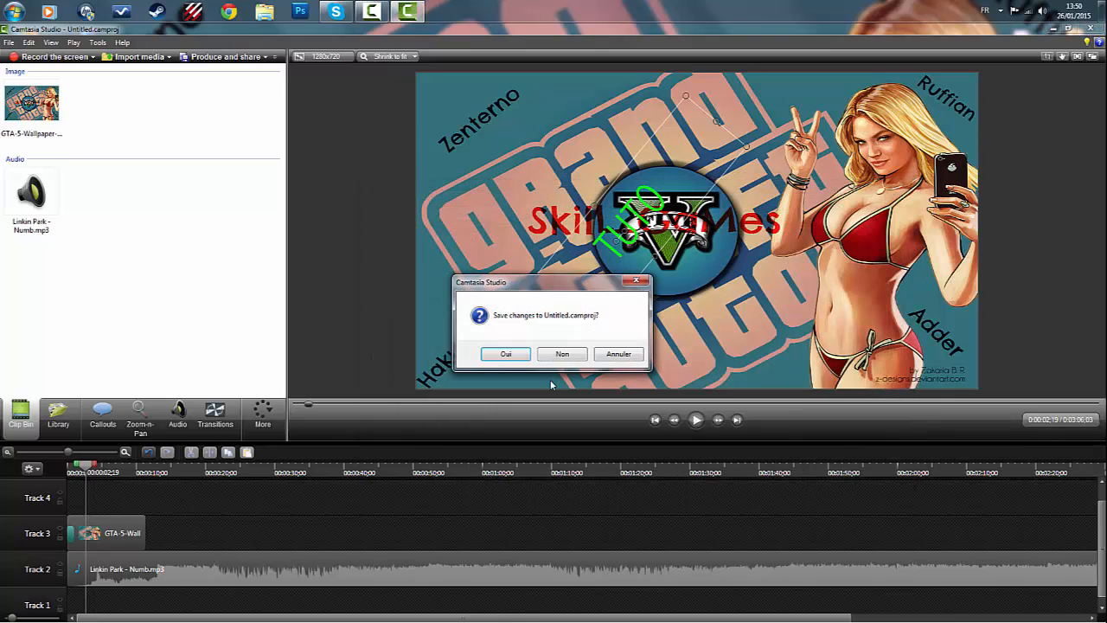
left_click(560, 355)
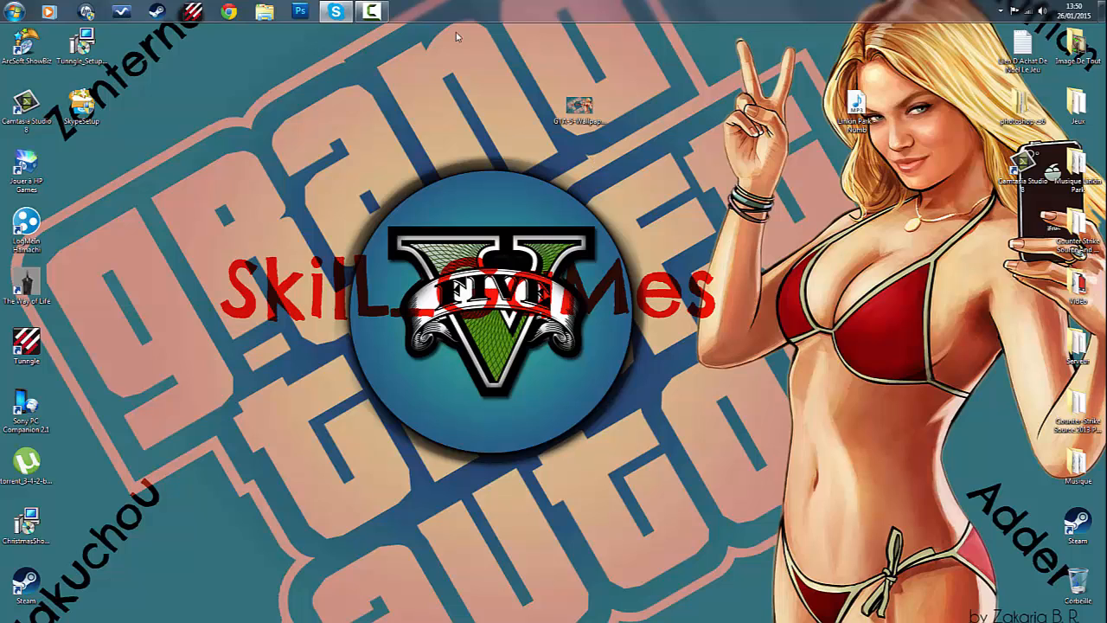